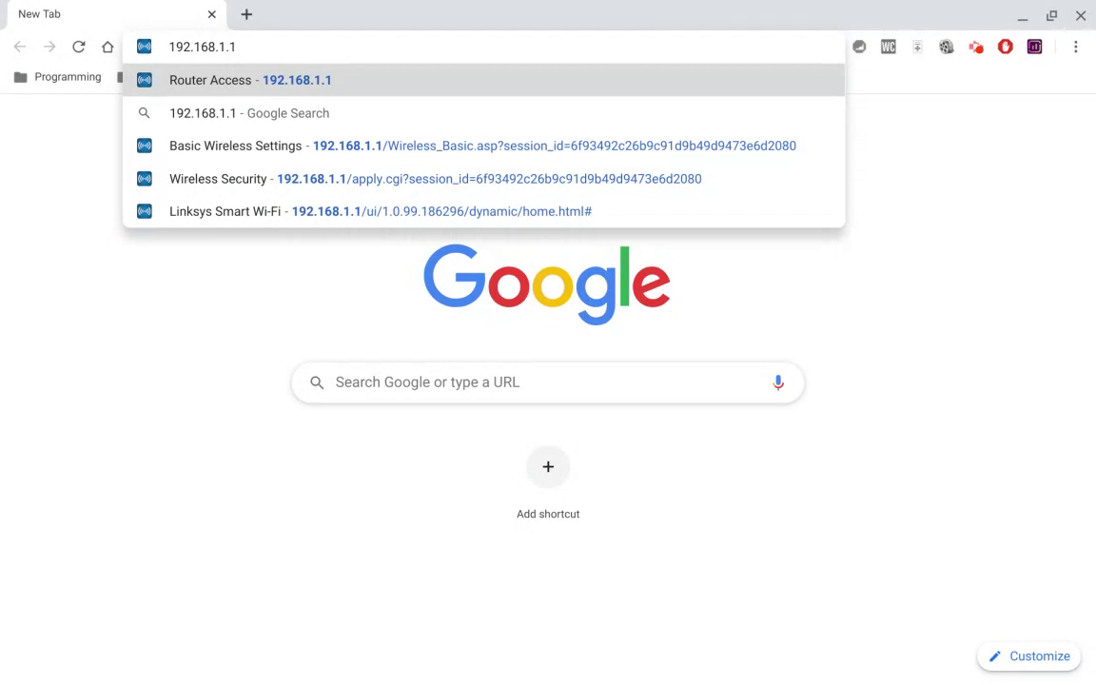
Try 192.168.0.1, myrouter.local and linksyssmartwifi.com, then load the router admin at 192.168.1.1.
{"action": "key", "text": "BackSpace"}
{"action": "key", "text": "BackSpace"}
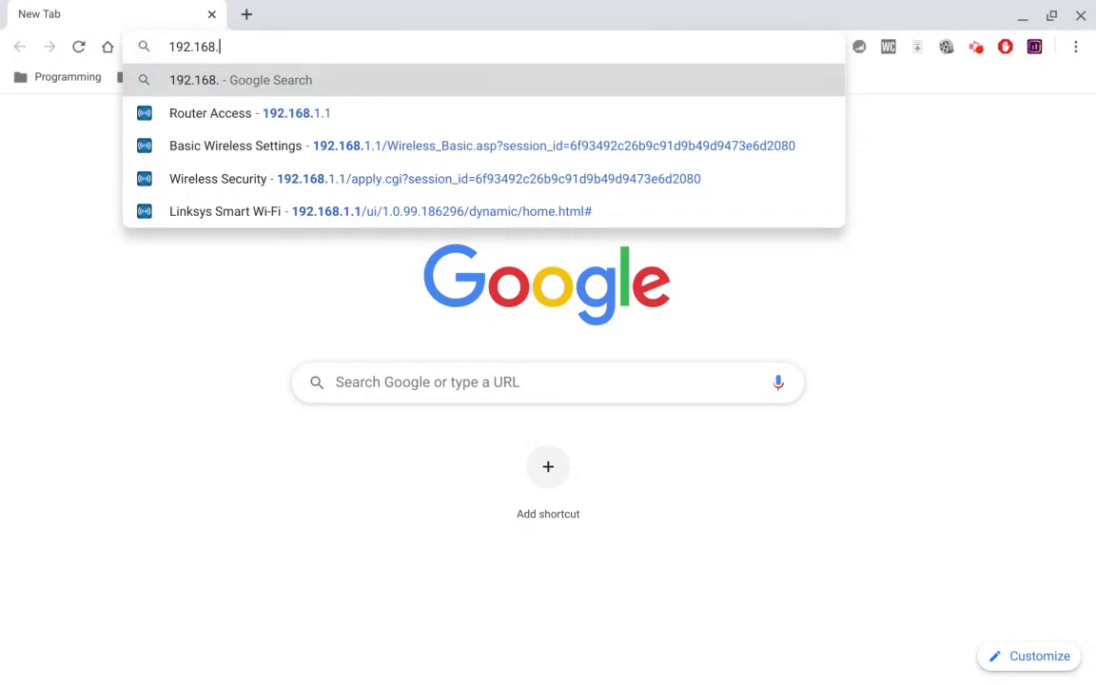
{"action": "type", "text": "0.1"}
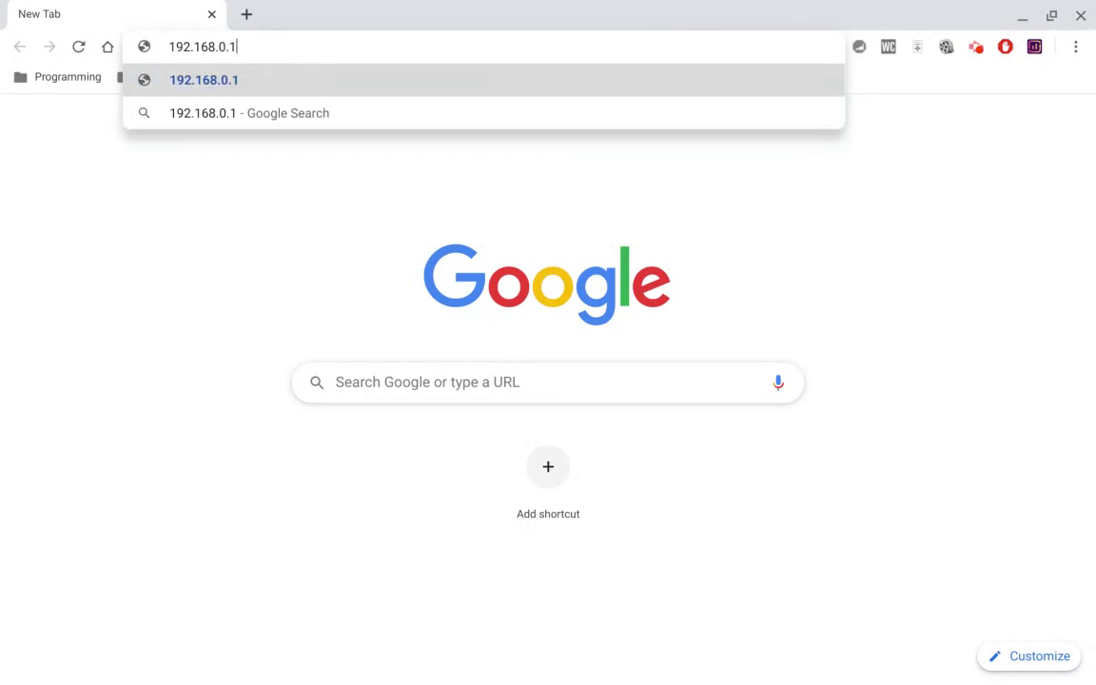
{"action": "key", "text": "BackSpace"}
{"action": "key", "text": "BackSpace"}
{"action": "key", "text": "BackSpace"}
{"action": "key", "text": "BackSpace"}
{"action": "key", "text": "BackSpace"}
{"action": "key", "text": "BackSpace"}
{"action": "key", "text": "BackSpace"}
{"action": "key", "text": "BackSpace"}
{"action": "key", "text": "BackSpace"}
{"action": "key", "text": "BackSpace"}
{"action": "key", "text": "BackSpace"}
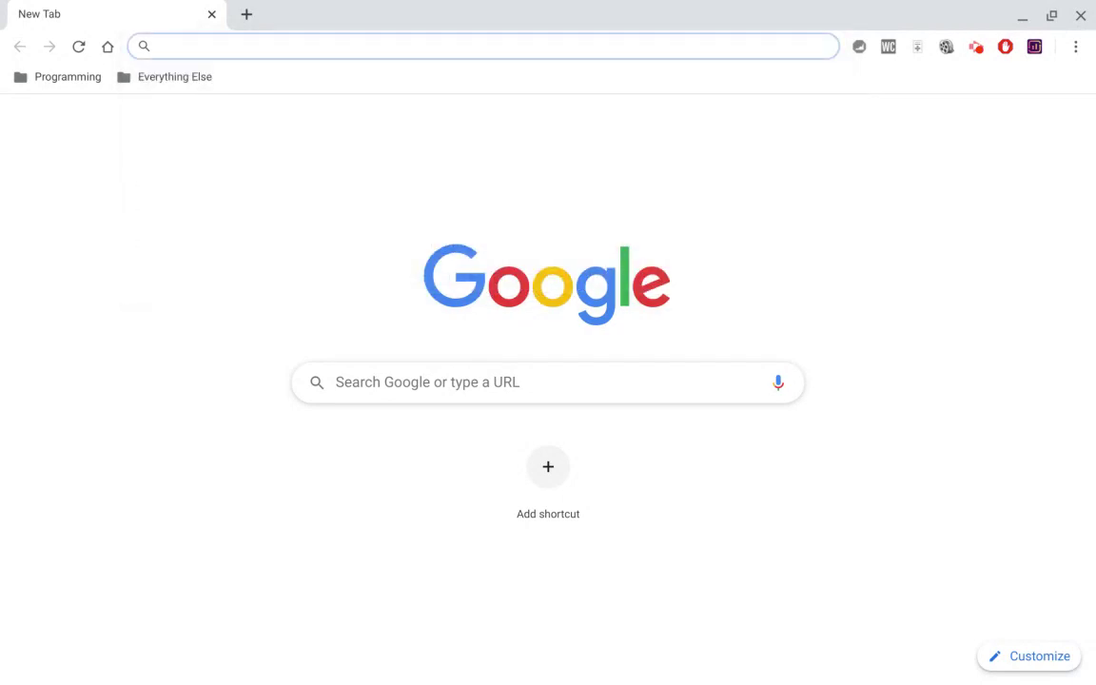
{"action": "type", "text": "myrouter.local"}
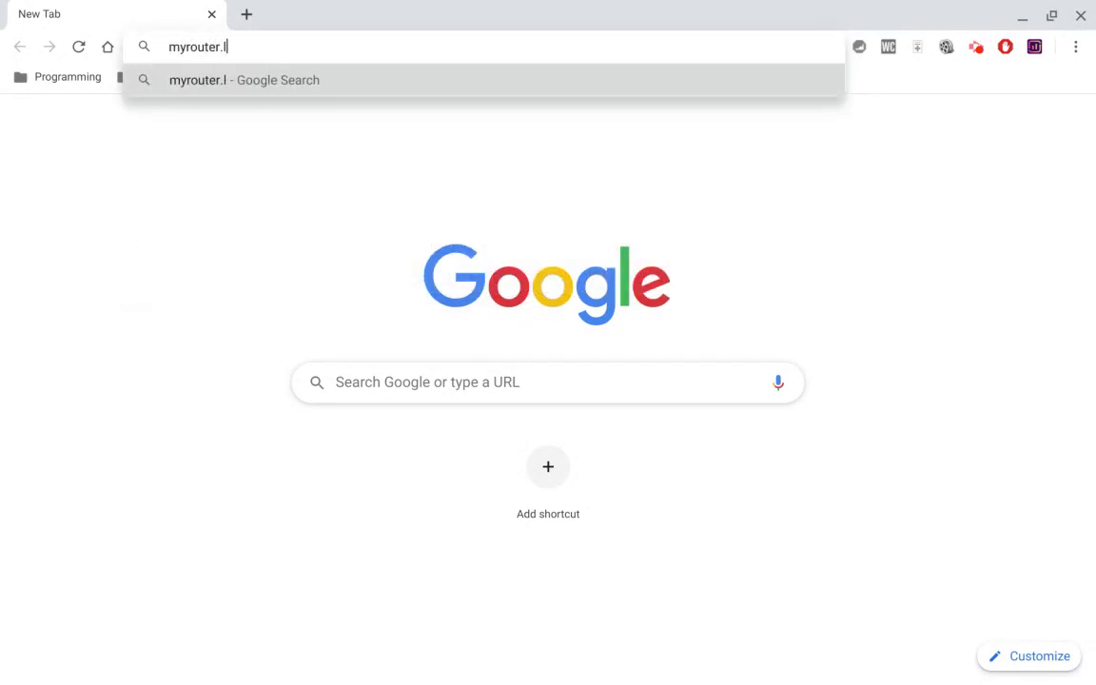
{"action": "key", "text": "BackSpace"}
{"action": "key", "text": "BackSpace"}
{"action": "key", "text": "BackSpace"}
{"action": "key", "text": "BackSpace"}
{"action": "key", "text": "BackSpace"}
{"action": "key", "text": "BackSpace"}
{"action": "key", "text": "BackSpace"}
{"action": "key", "text": "BackSpace"}
{"action": "key", "text": "BackSpace"}
{"action": "key", "text": "BackSpace"}
{"action": "key", "text": "BackSpace"}
{"action": "key", "text": "BackSpace"}
{"action": "key", "text": "BackSpace"}
{"action": "key", "text": "BackSpace"}
{"action": "type", "text": "link"}
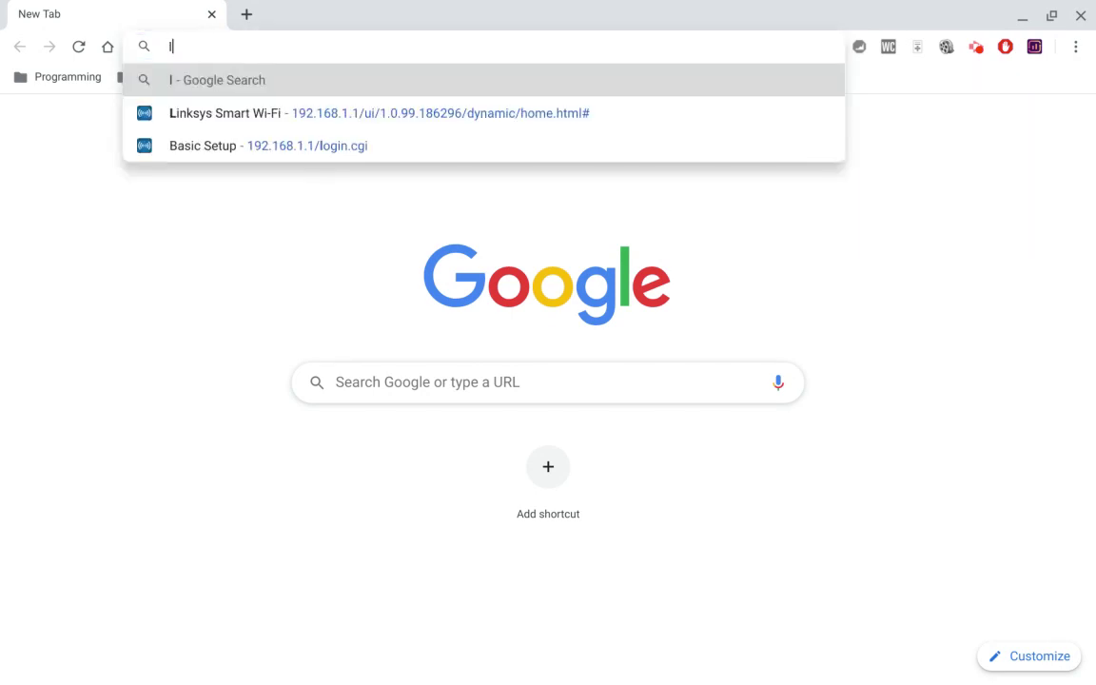
{"action": "type", "text": "sys"}
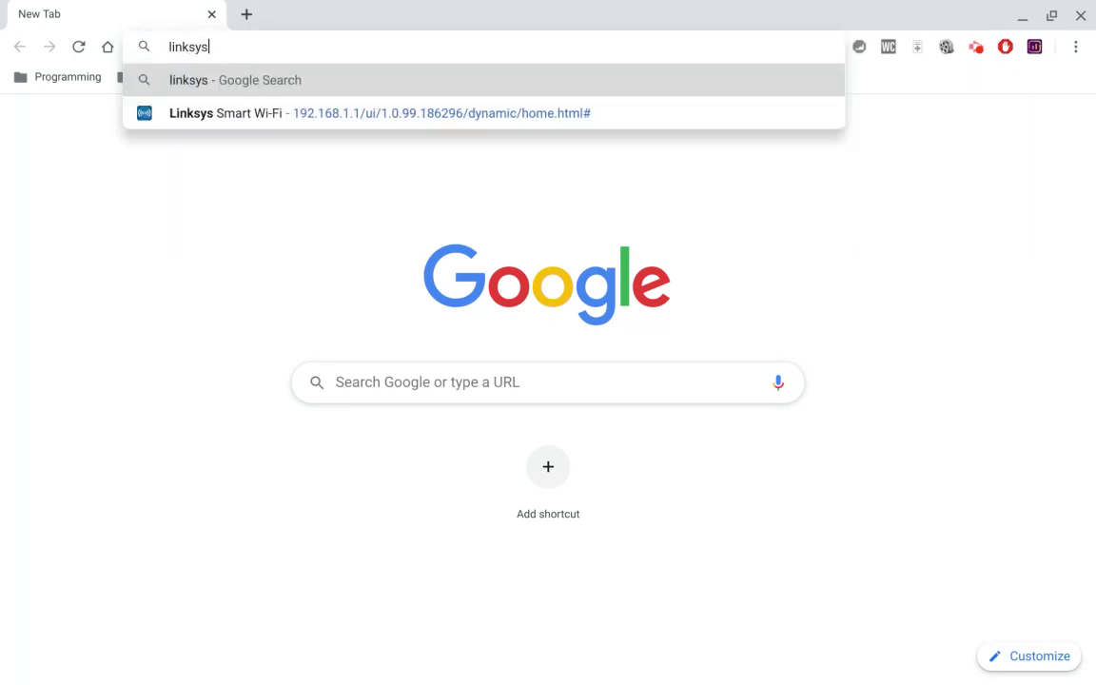
{"action": "type", "text": "smartwifi.com"}
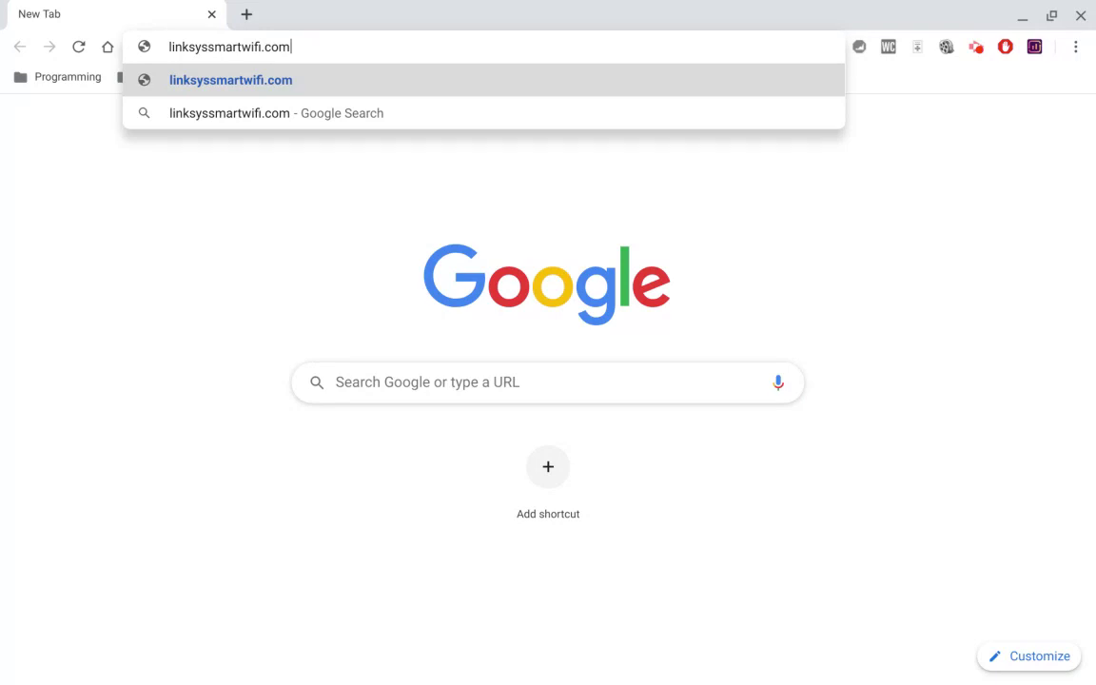
{"action": "key", "text": "BackSpace"}
{"action": "key", "text": "BackSpace"}
{"action": "key", "text": "BackSpace"}
{"action": "key", "text": "BackSpace"}
{"action": "key", "text": "BackSpace"}
{"action": "key", "text": "BackSpace"}
{"action": "key", "text": "BackSpace"}
{"action": "key", "text": "BackSpace"}
{"action": "key", "text": "BackSpace"}
{"action": "key", "text": "BackSpace"}
{"action": "key", "text": "BackSpace"}
{"action": "key", "text": "BackSpace"}
{"action": "key", "text": "BackSpace"}
{"action": "key", "text": "BackSpace"}
{"action": "key", "text": "BackSpace"}
{"action": "key", "text": "BackSpace"}
{"action": "key", "text": "BackSpace"}
{"action": "key", "text": "BackSpace"}
{"action": "key", "text": "BackSpace"}
{"action": "key", "text": "BackSpace"}
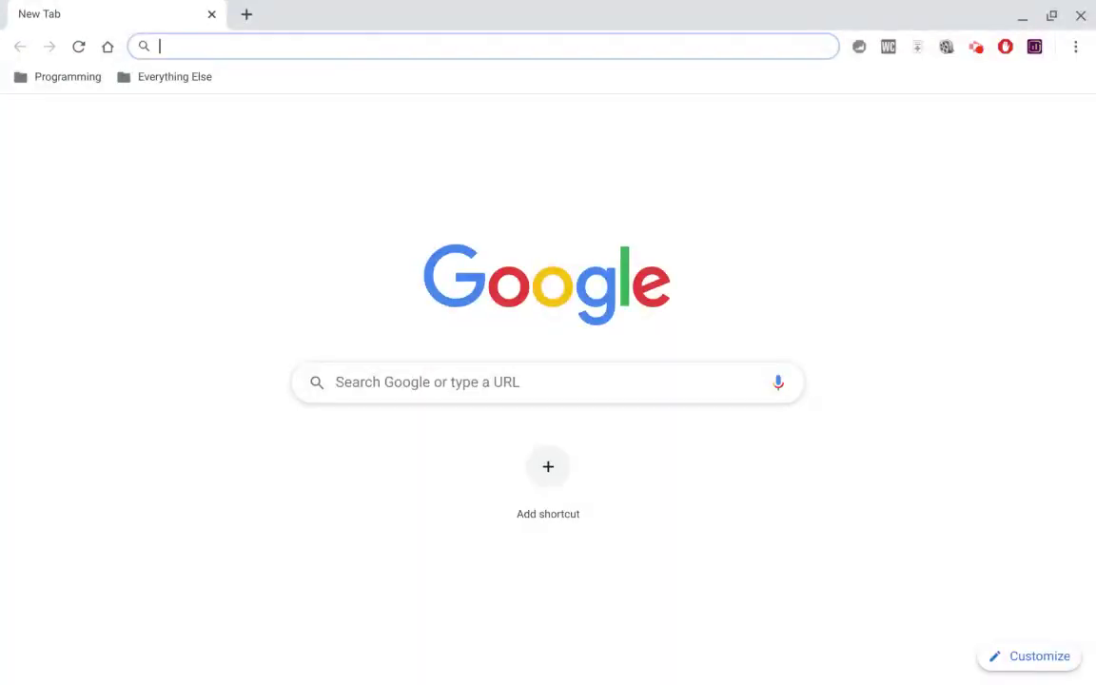
{"action": "type", "text": "192"}
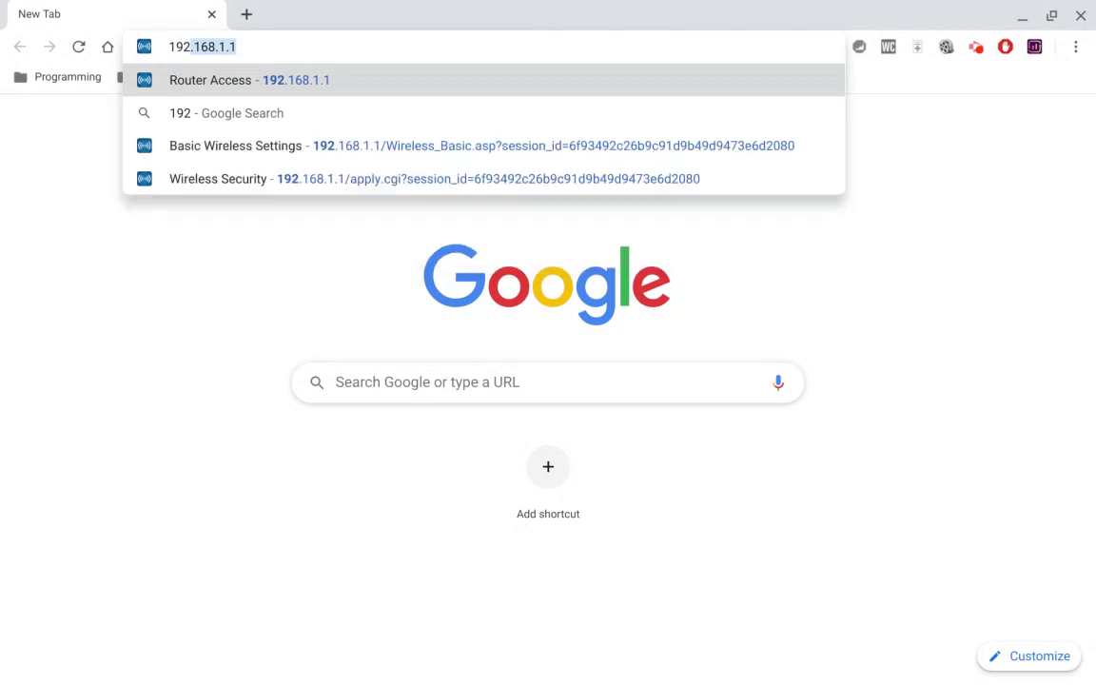
{"action": "type", "text": ".168.1.1"}
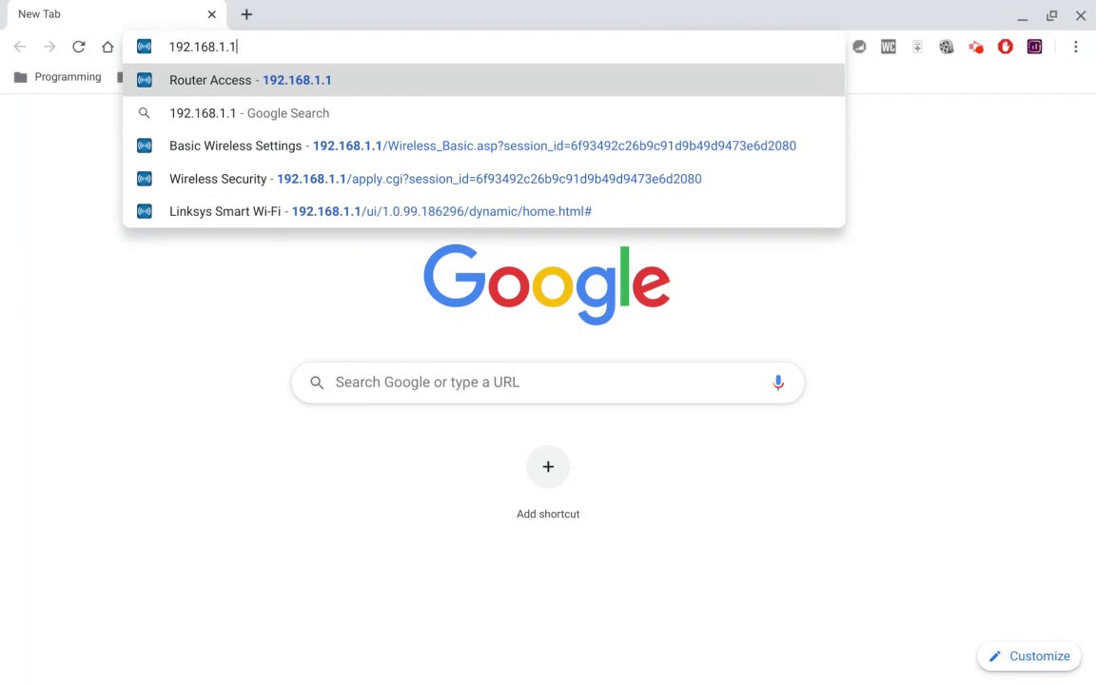
{"action": "key", "text": "Return"}
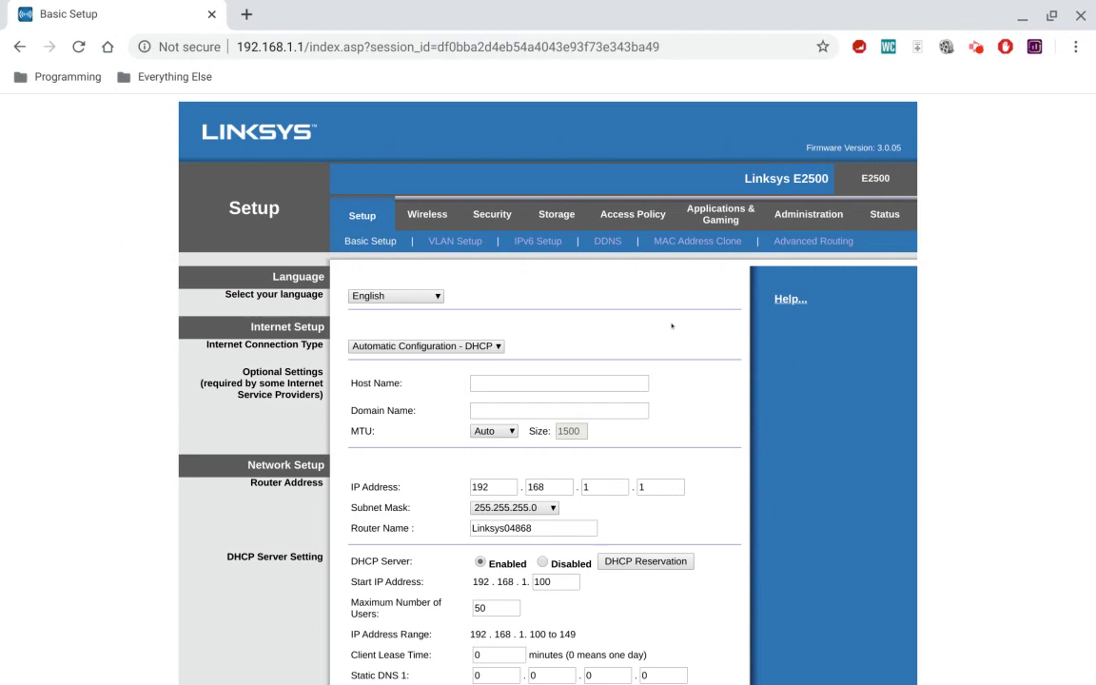
Go to Wireless > Wireless Security in the E2500 admin.
{"action": "left_click", "coordinate": [423, 215]}
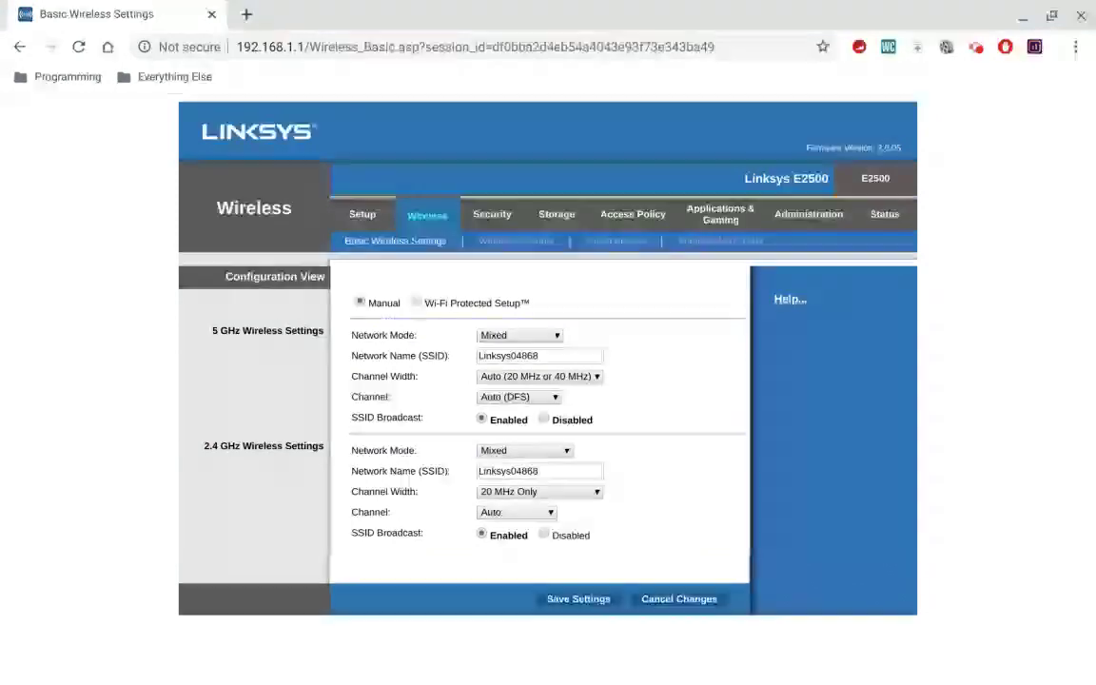
{"action": "left_click", "coordinate": [497, 243]}
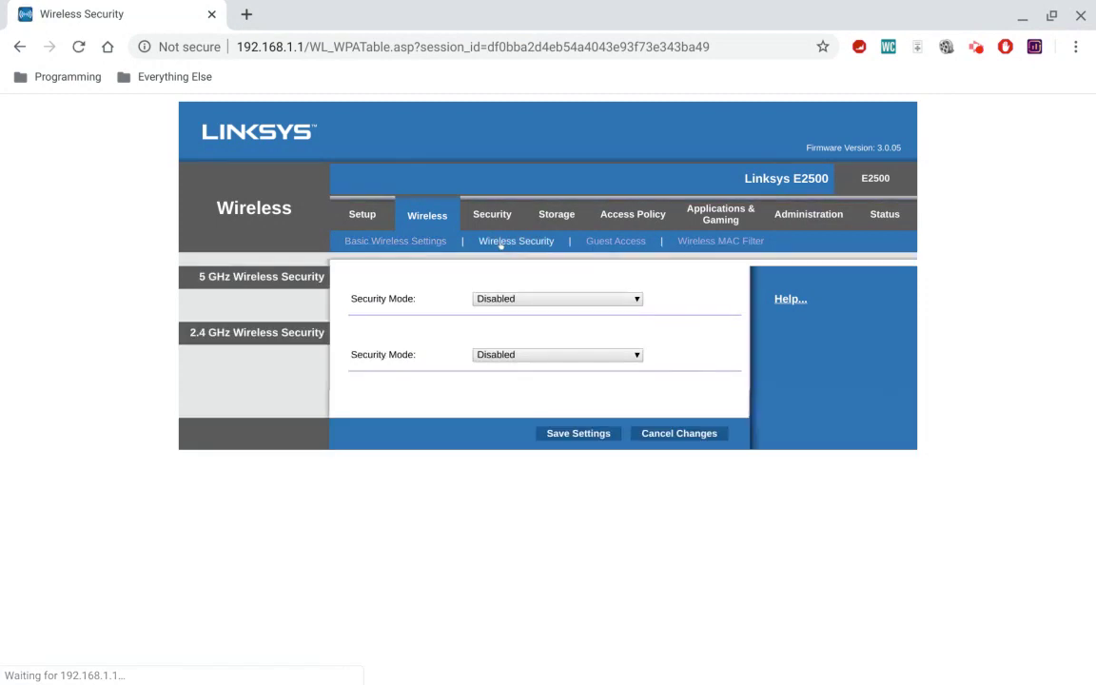
Set 5 GHz and 2.4 GHz Security Mode to WPA2 Personal, entering a 5 GHz passphrase.
{"action": "left_click", "coordinate": [543, 298]}
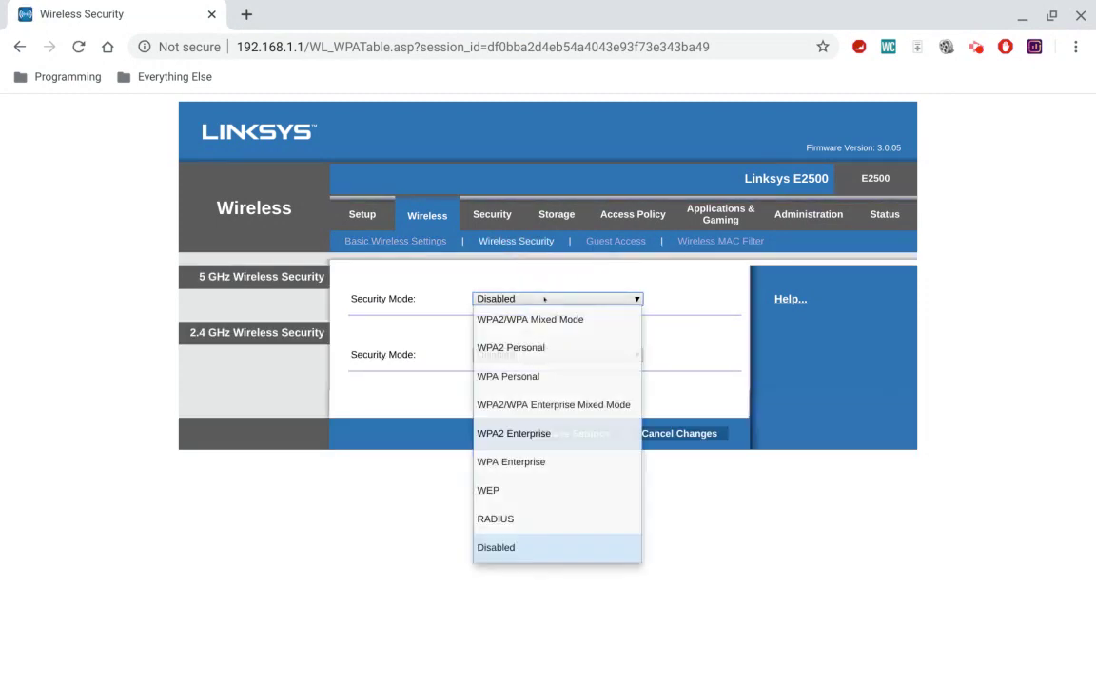
{"action": "left_click", "coordinate": [707, 292]}
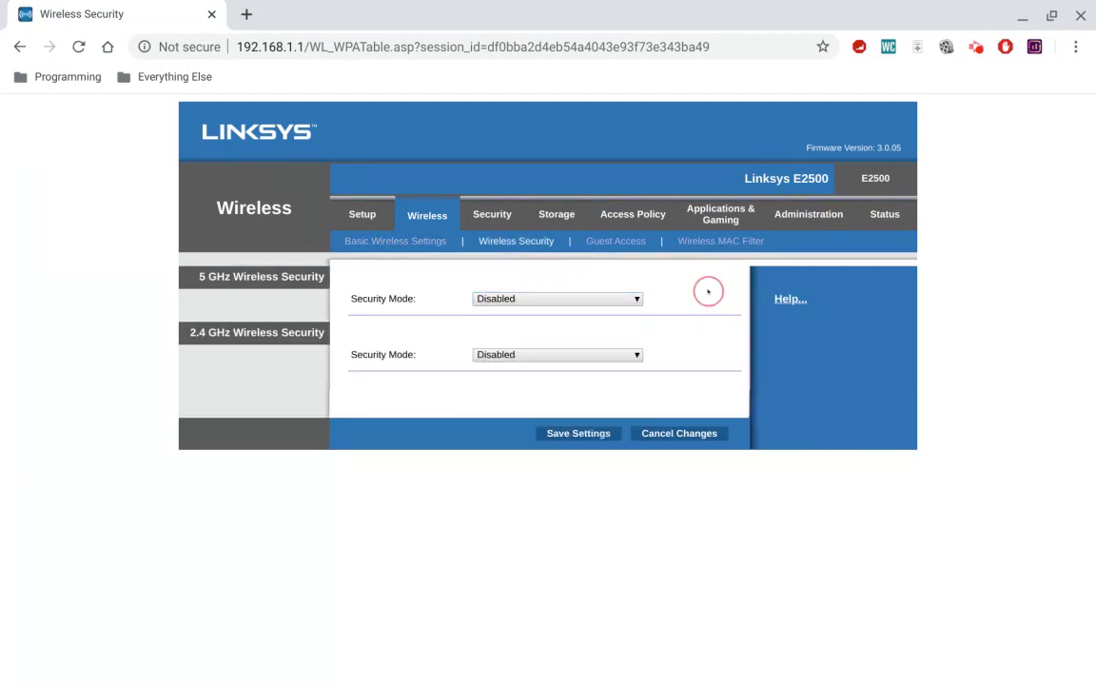
{"action": "left_click", "coordinate": [552, 302]}
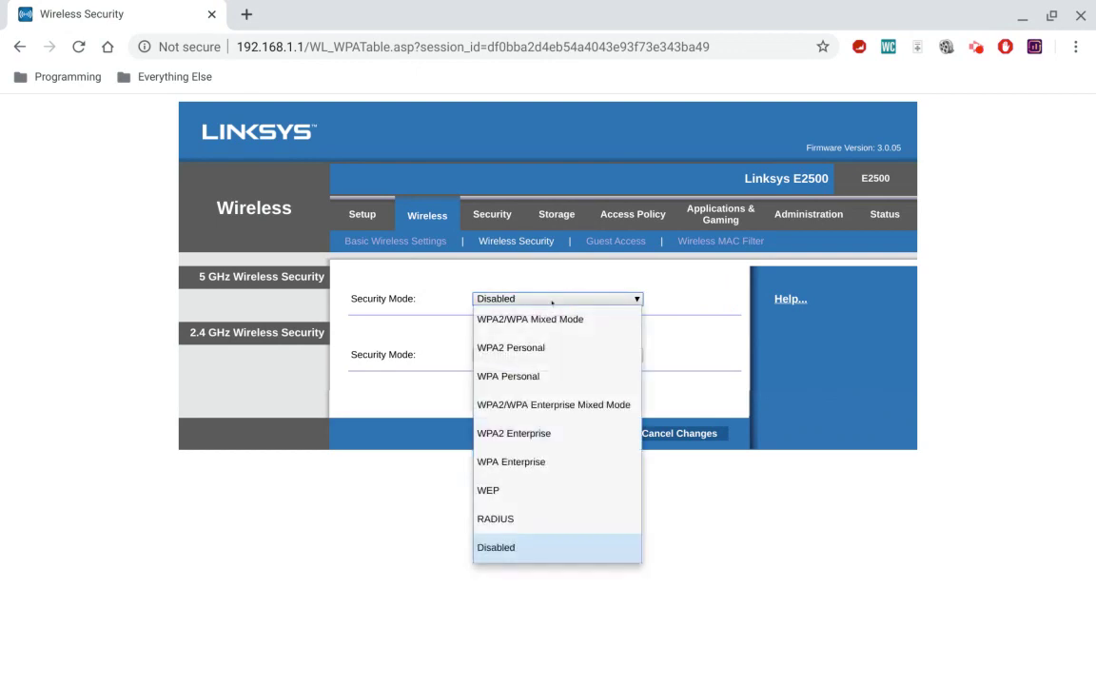
{"action": "left_click", "coordinate": [542, 348]}
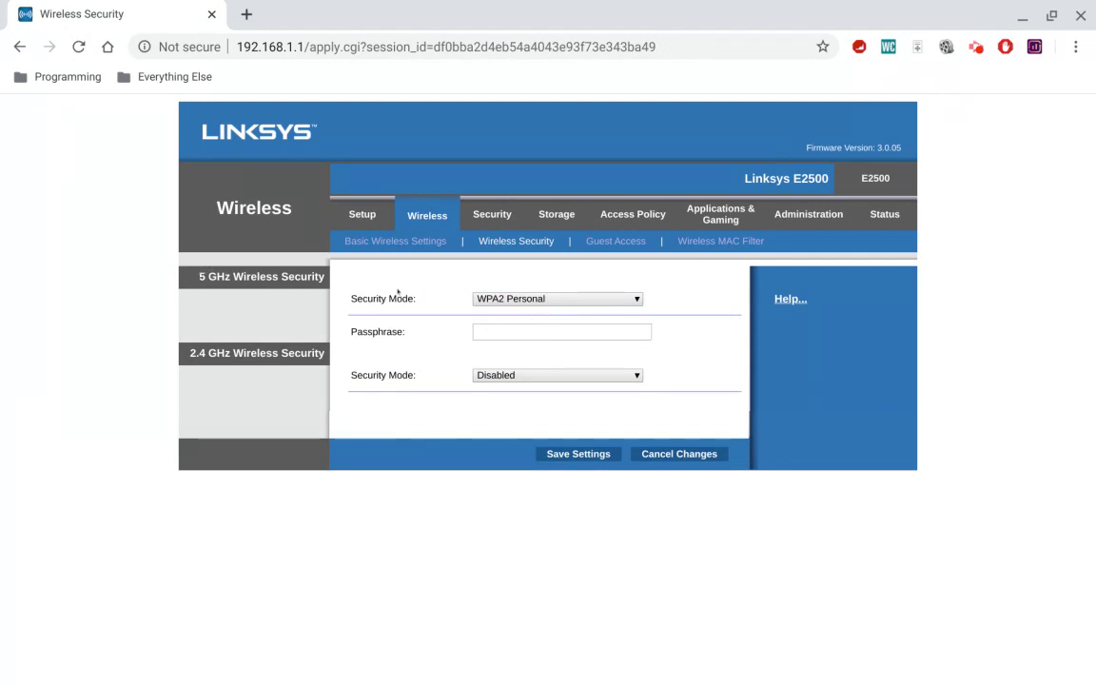
{"action": "left_click", "coordinate": [571, 328]}
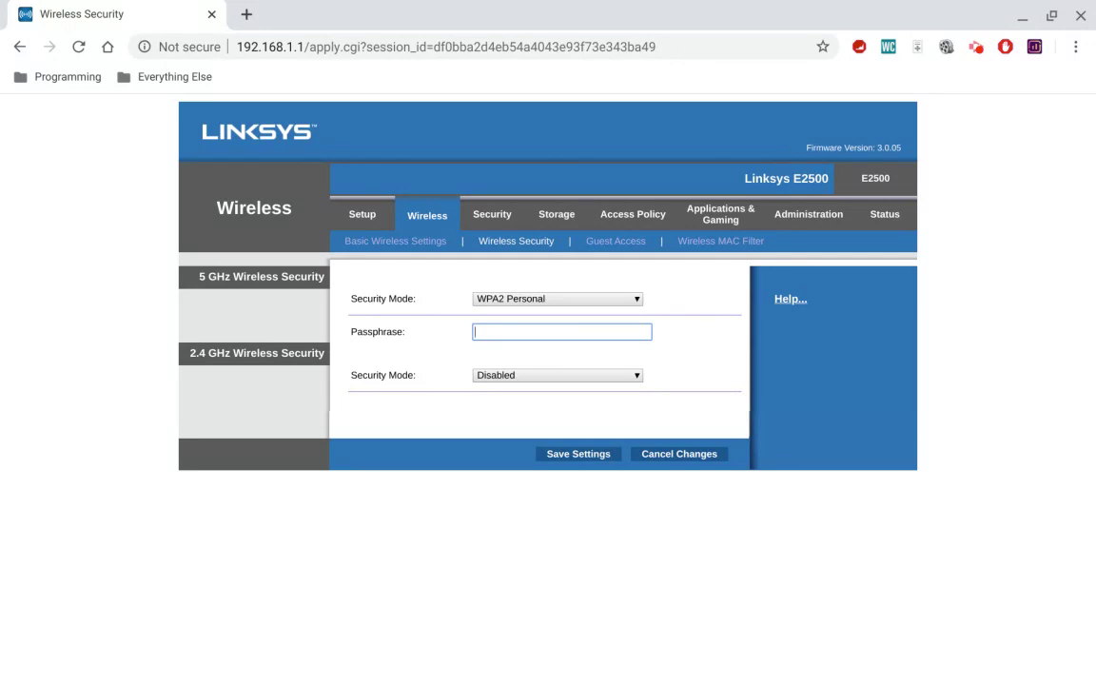
{"action": "type", "text": "password"}
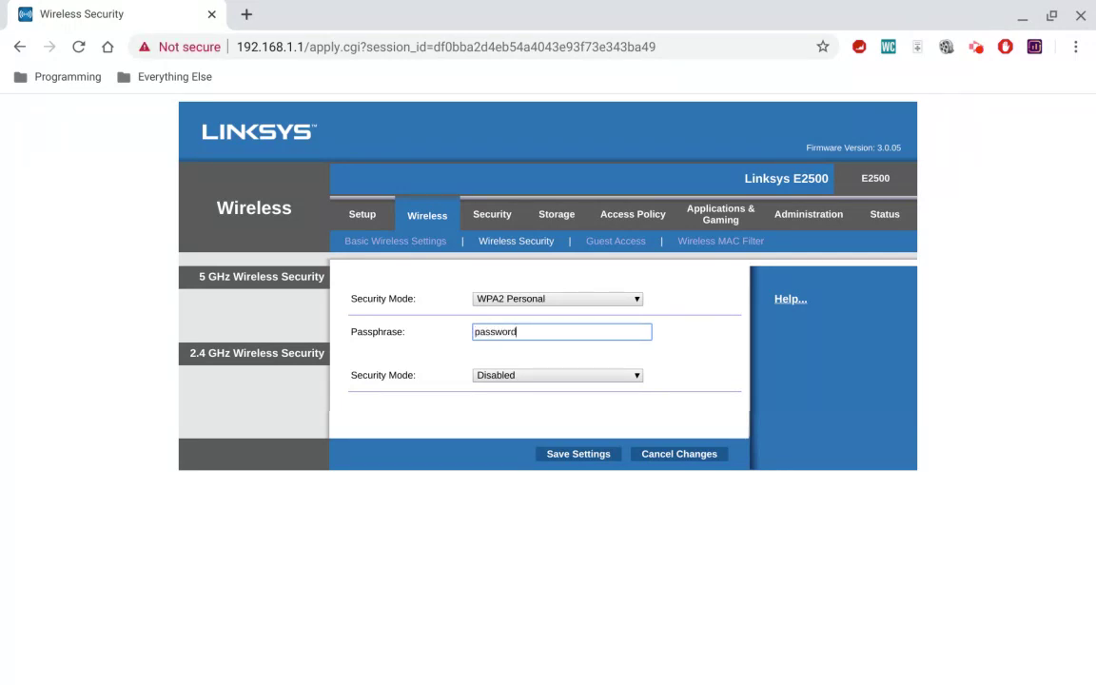
{"action": "type", "text": "dontusethis"}
{"action": "left_click", "coordinate": [567, 376]}
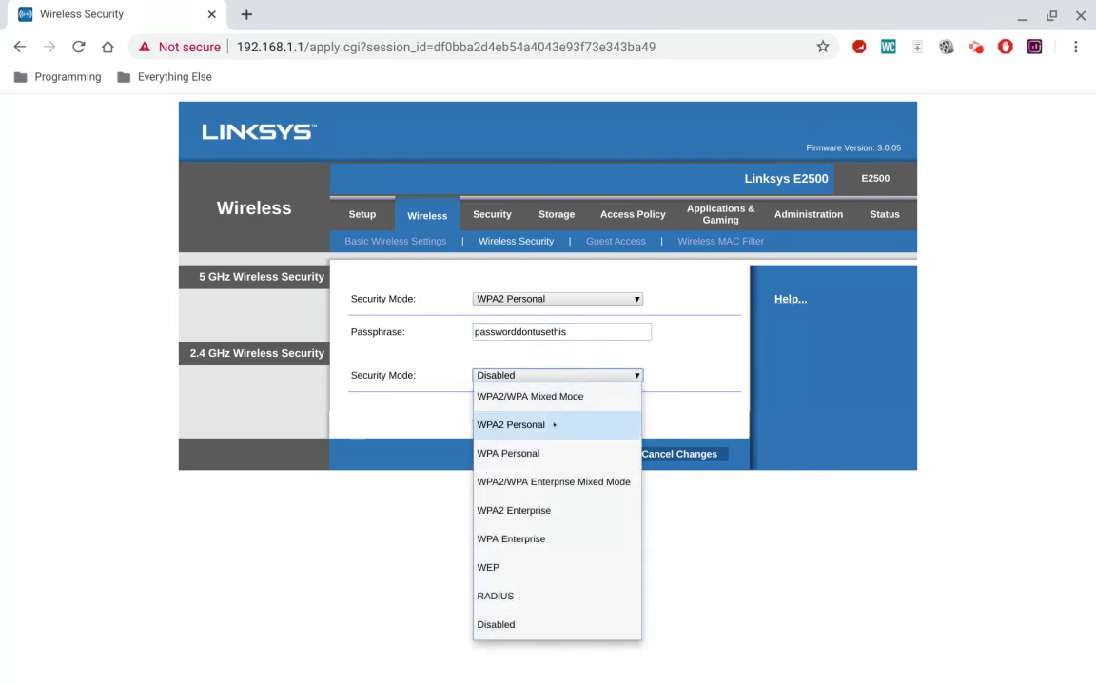
{"action": "left_click", "coordinate": [555, 424]}
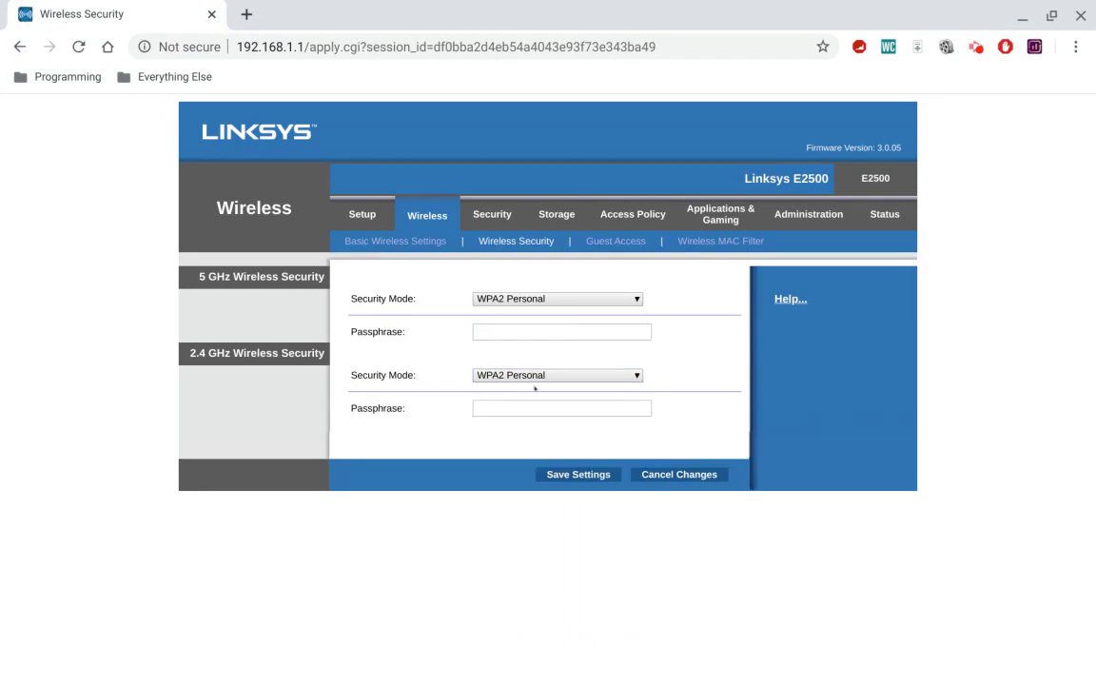
Put the cursor in the 2.4 GHz Passphrase field, then go to the Guest Access page.
{"action": "left_click", "coordinate": [528, 408]}
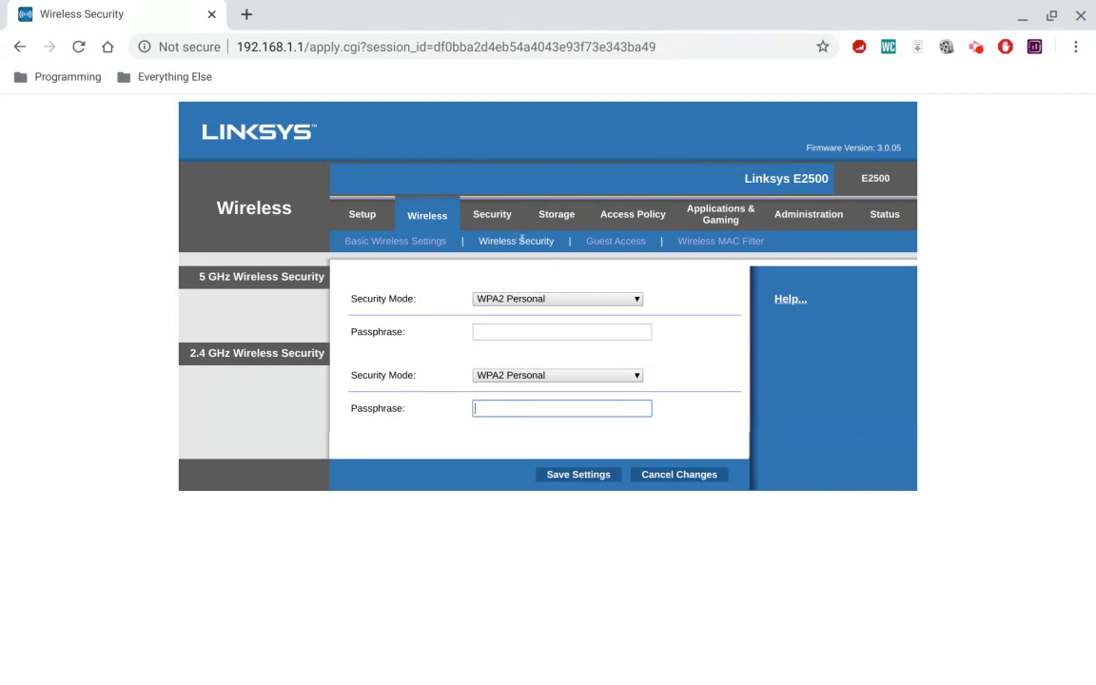
{"action": "left_click", "coordinate": [615, 243]}
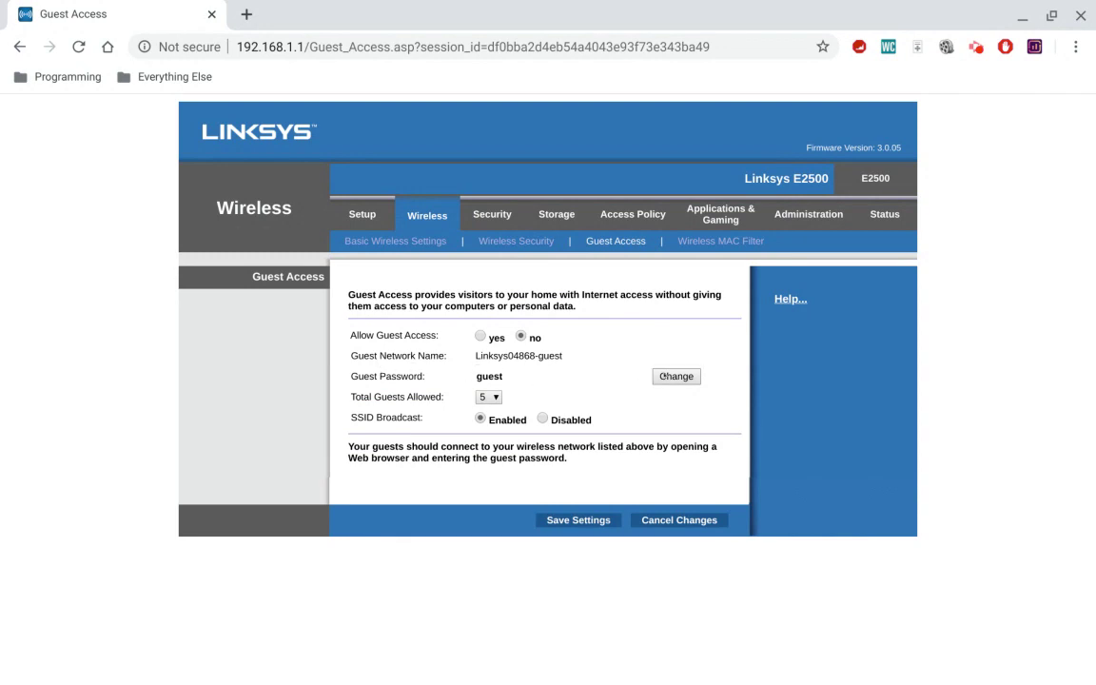
Open the Change Guest Password window and close it without entering a new password.
{"action": "left_click", "coordinate": [672, 377]}
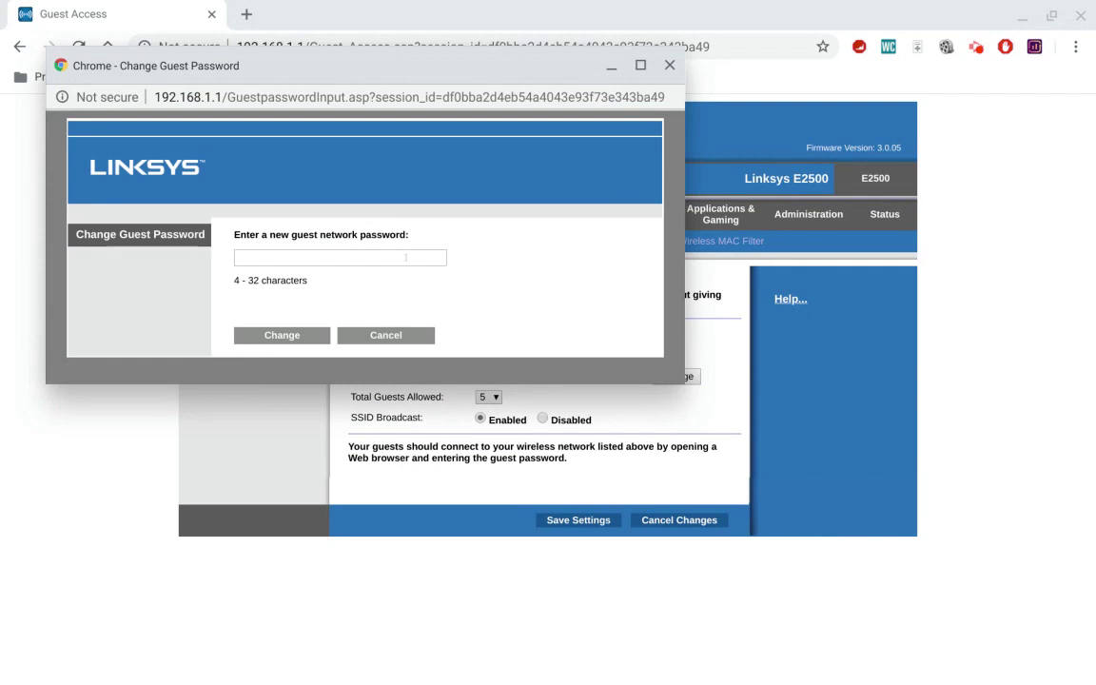
{"action": "left_click", "coordinate": [669, 65]}
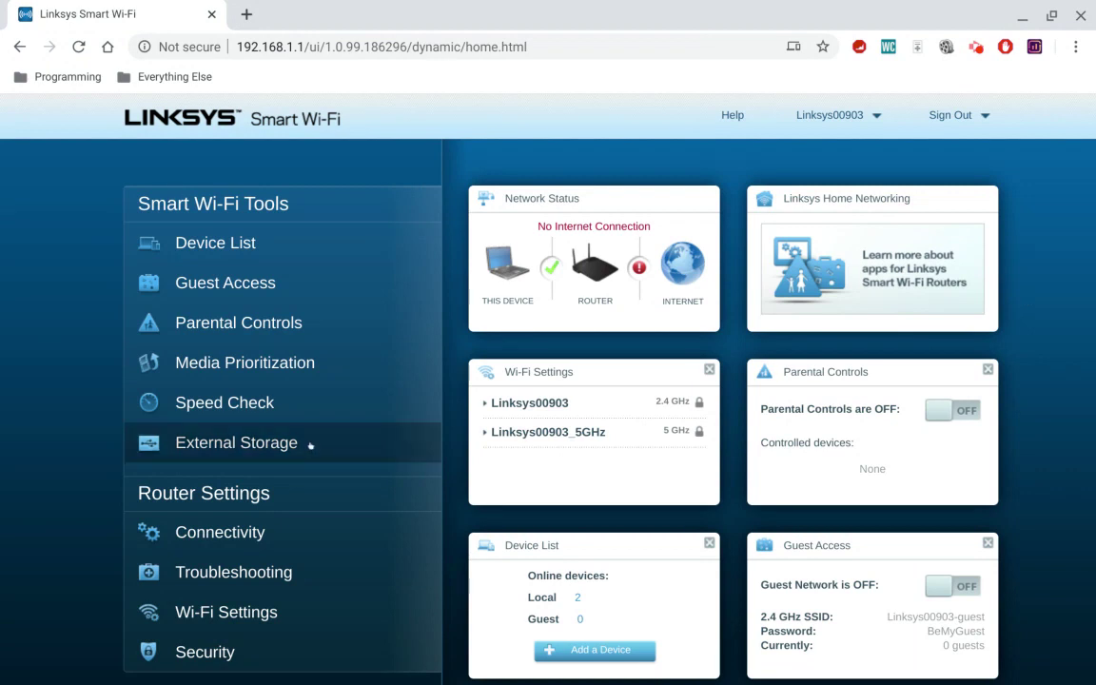
{"action": "left_click", "coordinate": [209, 613]}
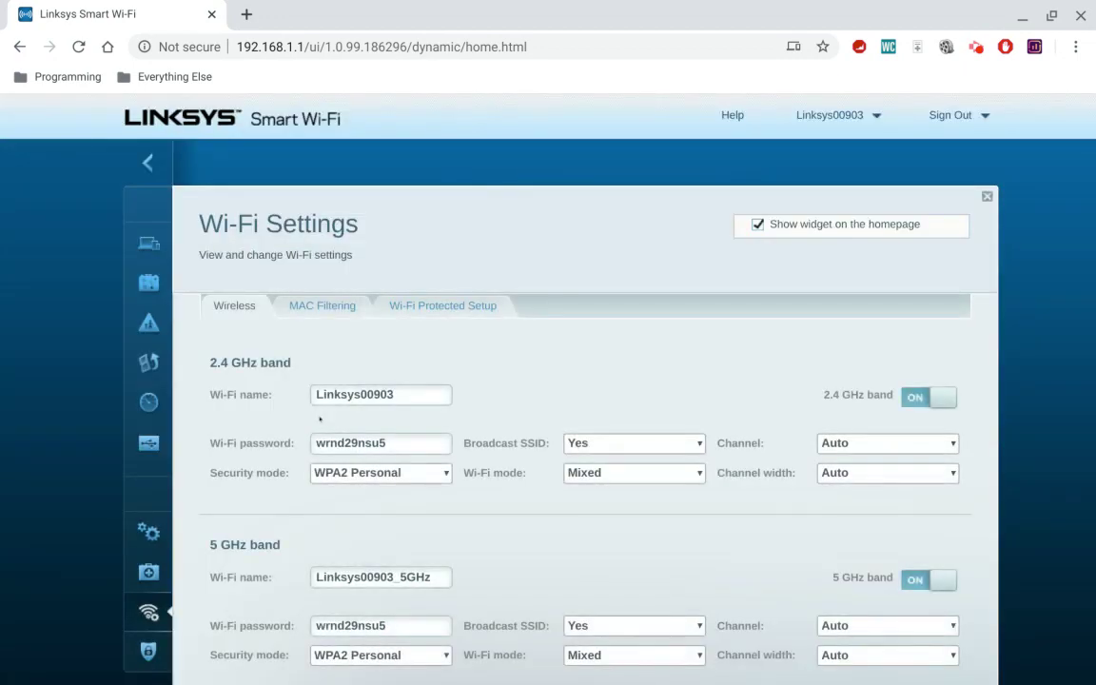
{"action": "scroll", "coordinate": [569, 368], "scroll_direction": "down", "scroll_amount": 3}
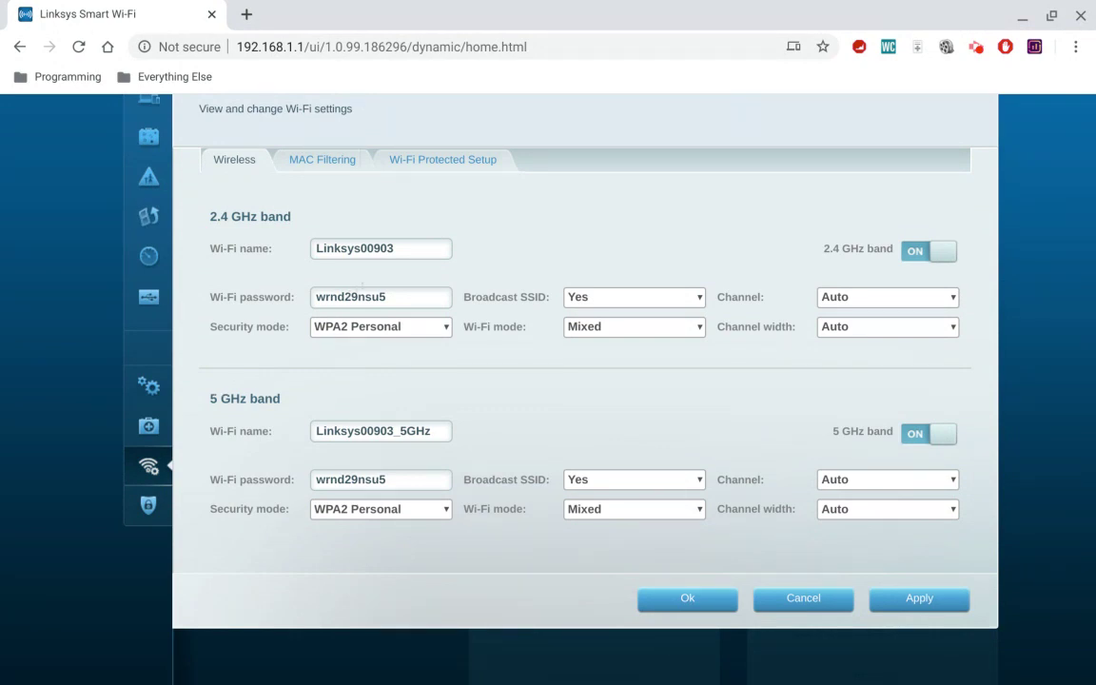
{"action": "double_click", "coordinate": [393, 296]}
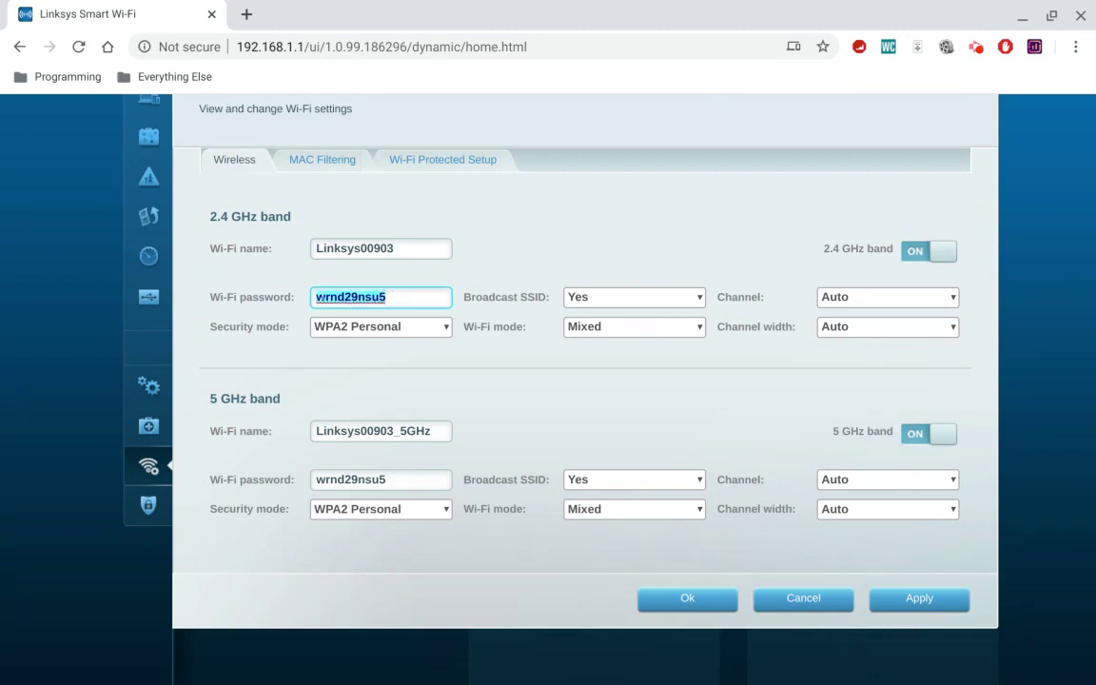
{"action": "double_click", "coordinate": [386, 480]}
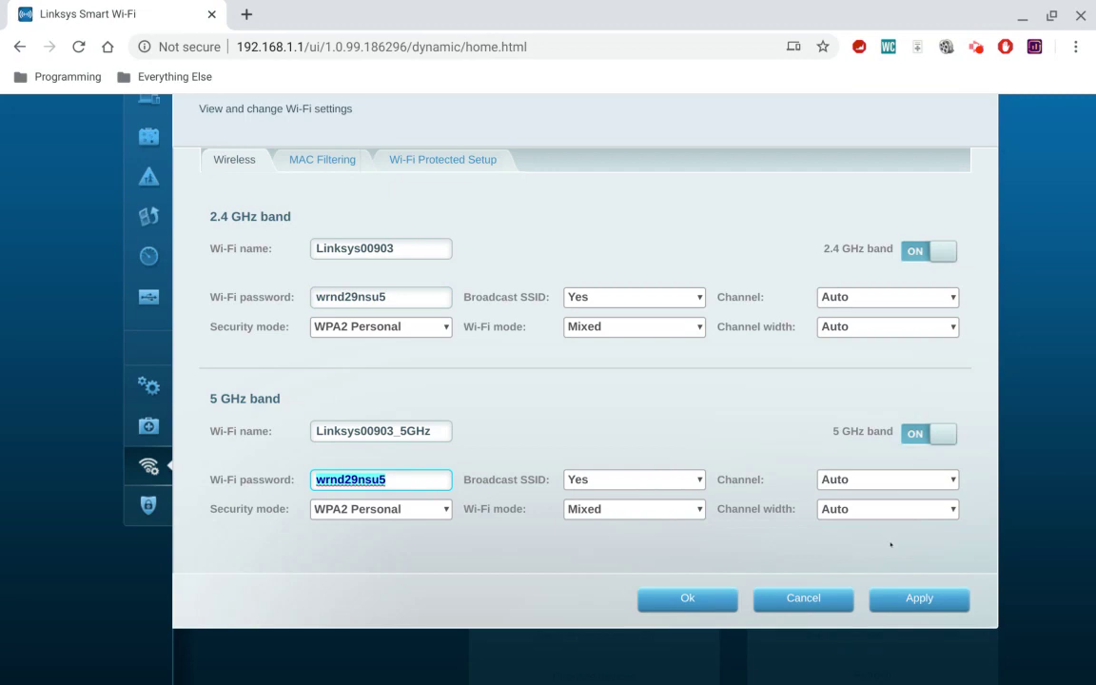
{"action": "scroll", "coordinate": [609, 480], "scroll_direction": "down", "scroll_amount": 2}
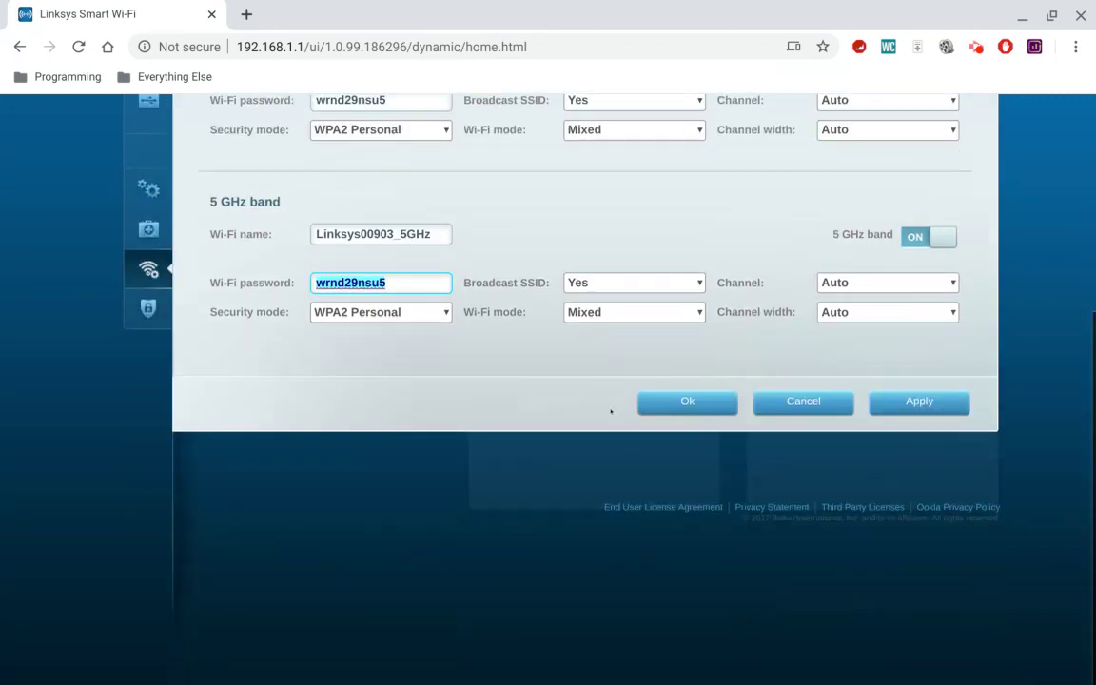
{"action": "scroll", "coordinate": [611, 411], "scroll_direction": "up", "scroll_amount": 4}
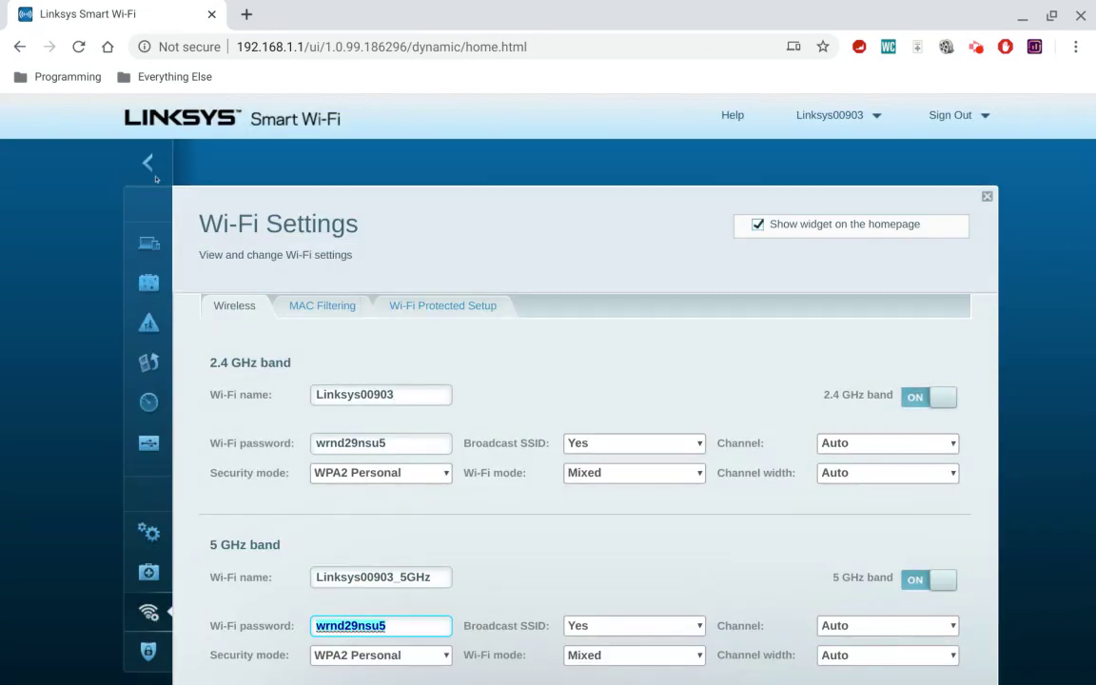
{"action": "left_click", "coordinate": [146, 163]}
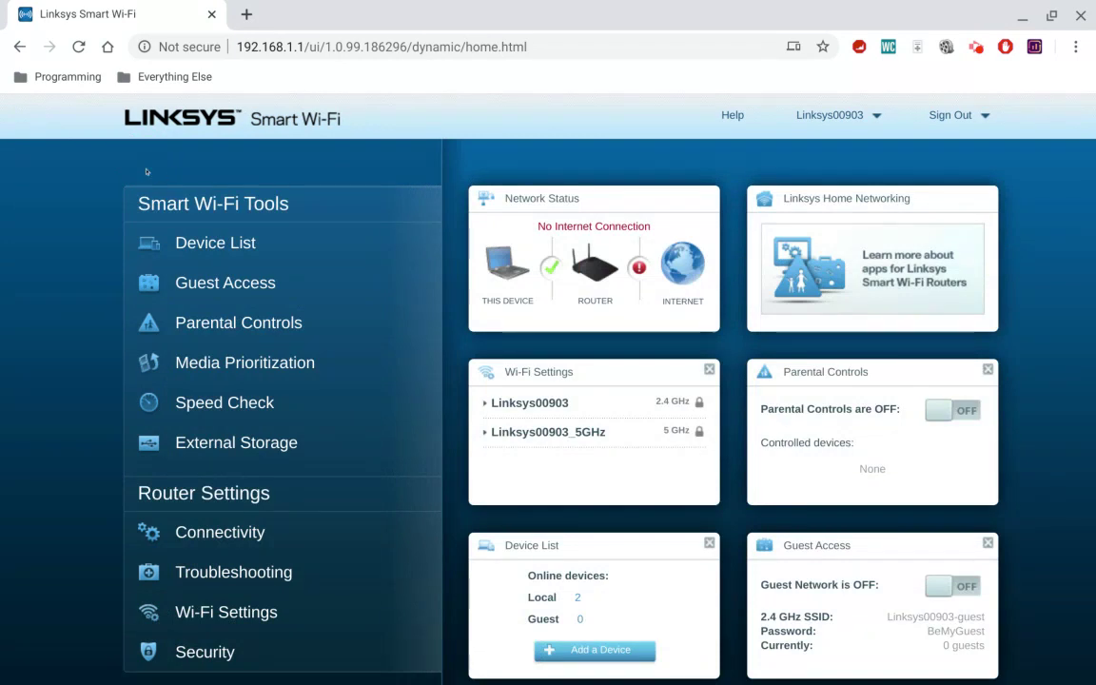
Under Guest Access, edit the guest network names and password, and select the password field.
{"action": "left_click", "coordinate": [215, 283]}
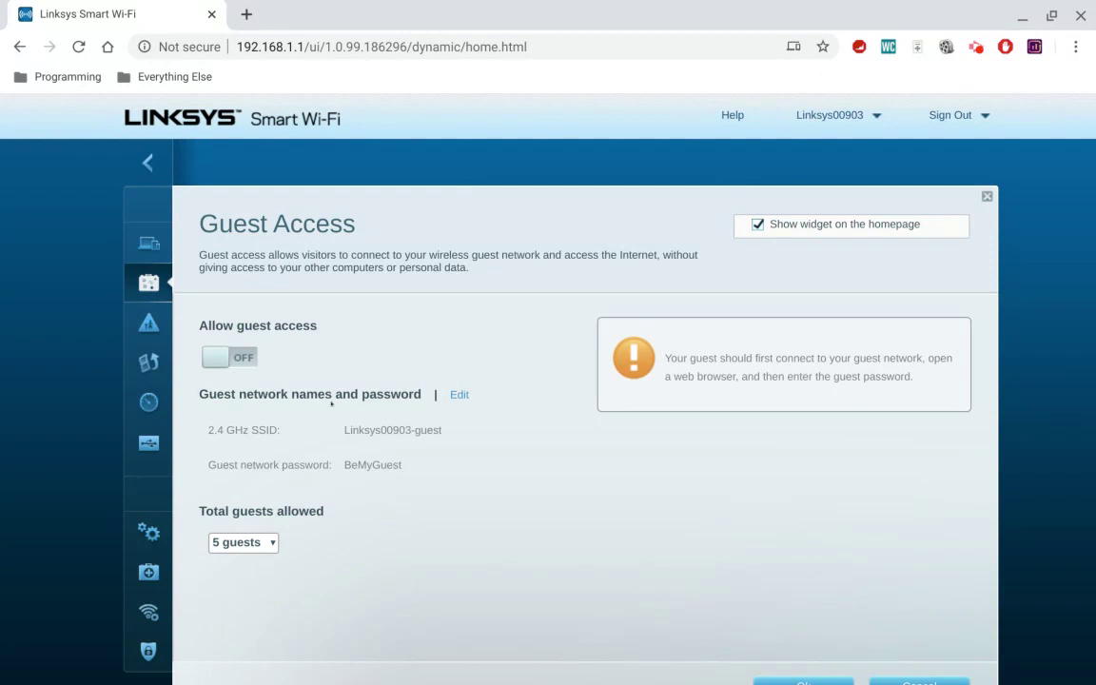
{"action": "left_click", "coordinate": [454, 395]}
{"action": "double_click", "coordinate": [425, 464]}
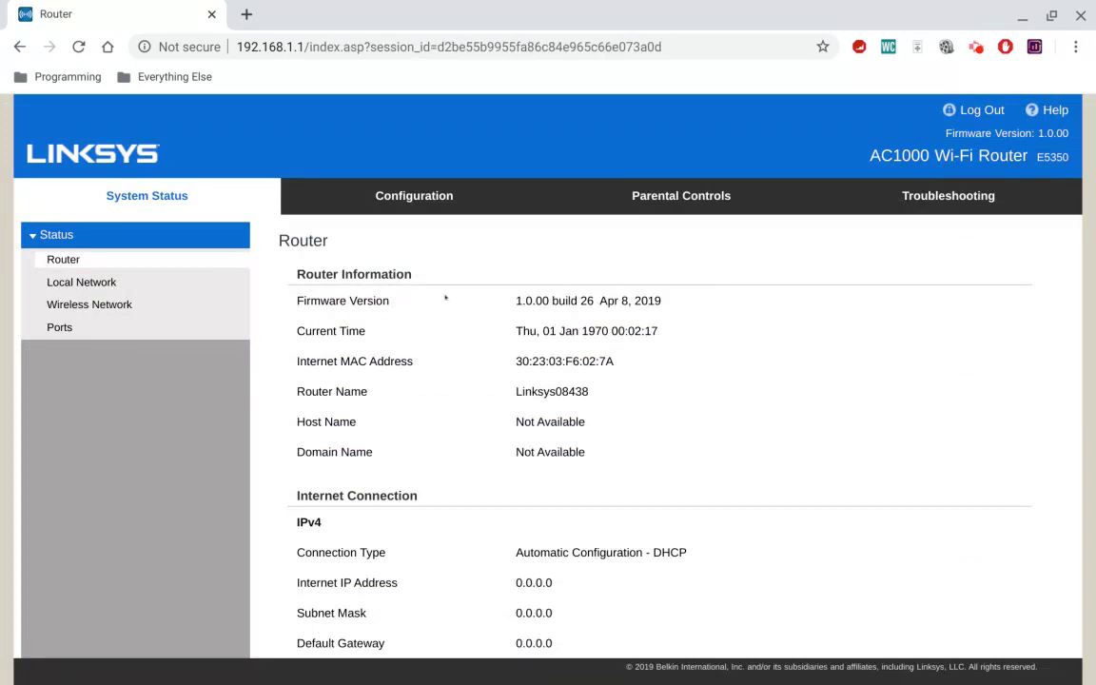
Go to Configuration > Wi-Fi > Wireless Security in the E5350 admin.
{"action": "left_click", "coordinate": [415, 202]}
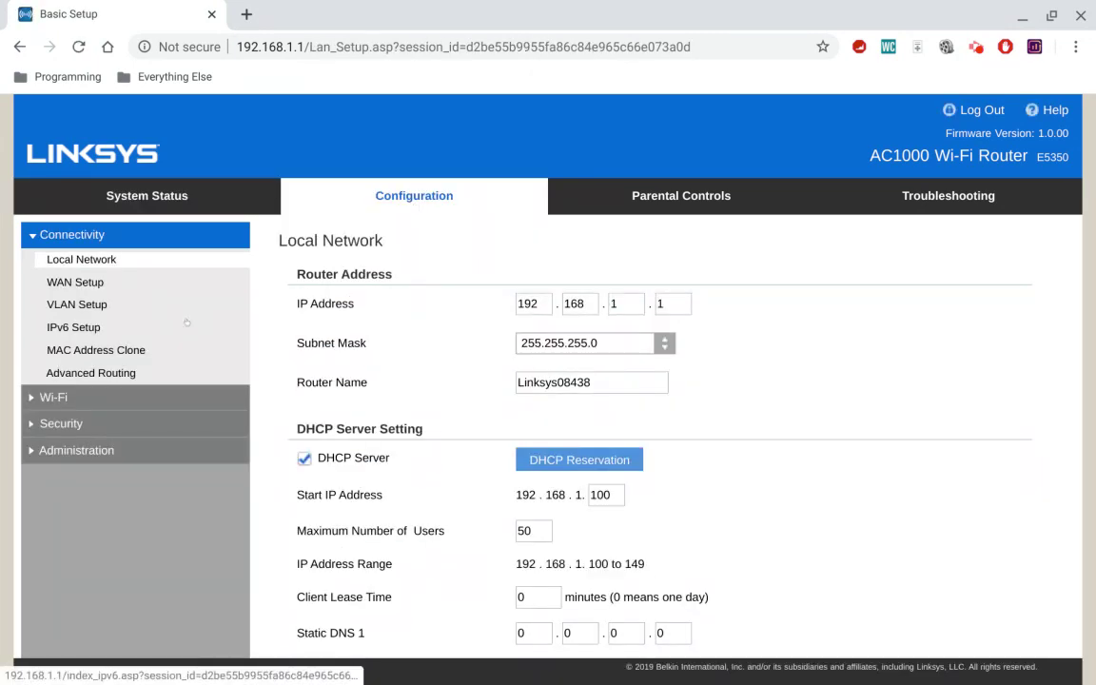
{"action": "left_click", "coordinate": [55, 399]}
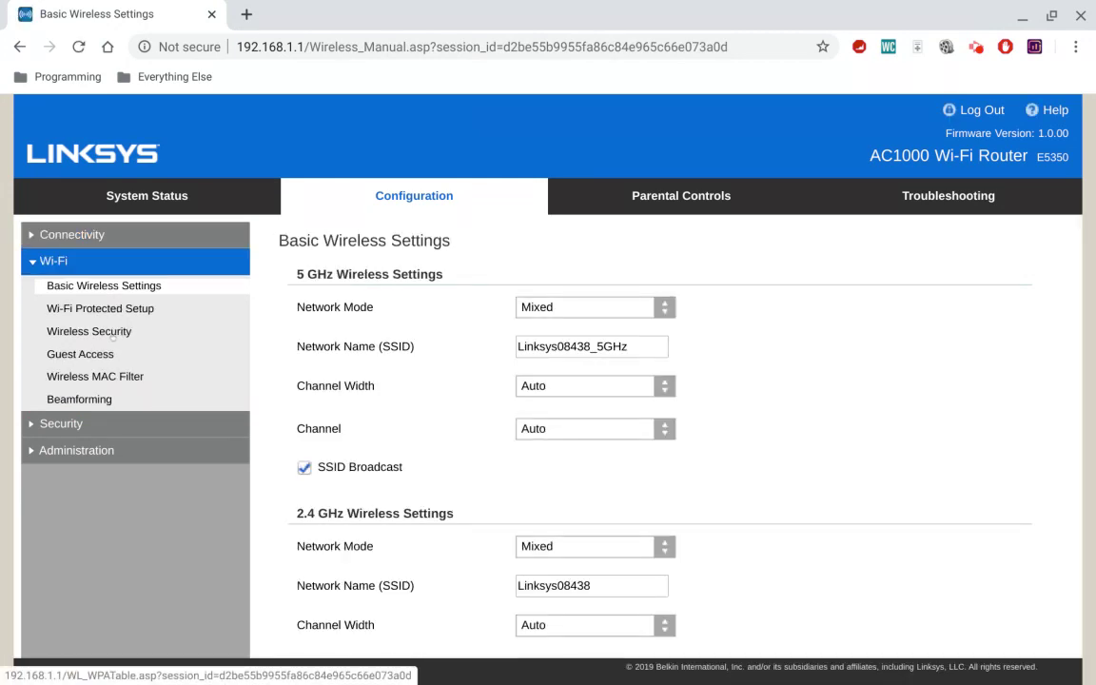
{"action": "left_click", "coordinate": [90, 331]}
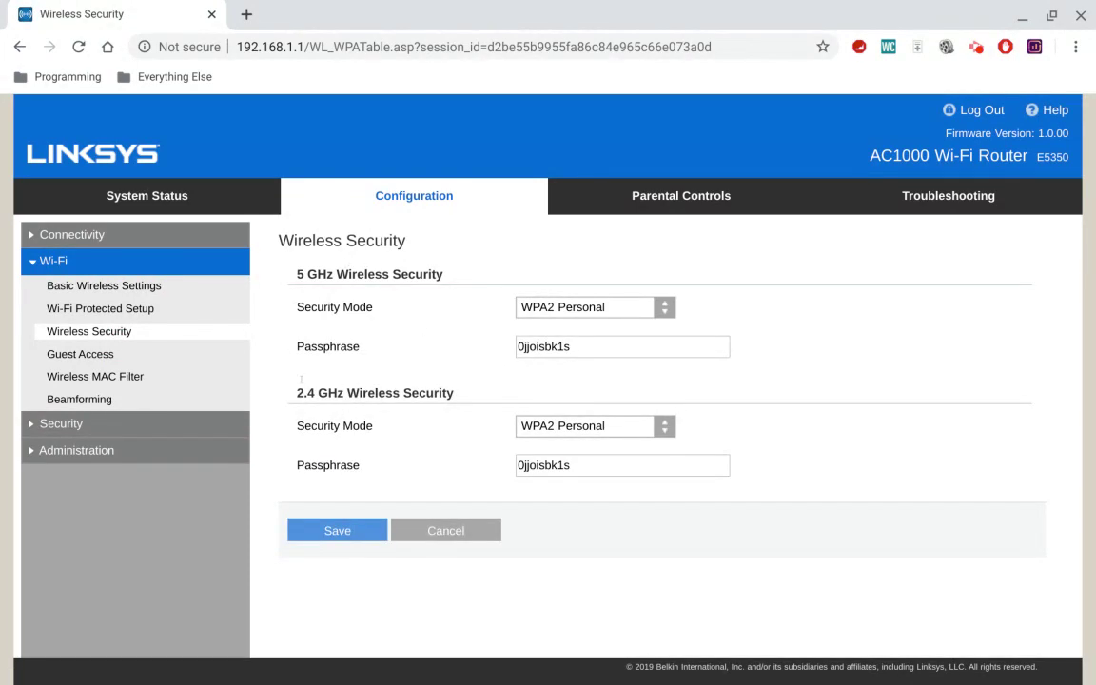
Select the 5 GHz and 2.4 GHz passphrases, deselect, then go to Wi-Fi Guest Access.
{"action": "double_click", "coordinate": [575, 346]}
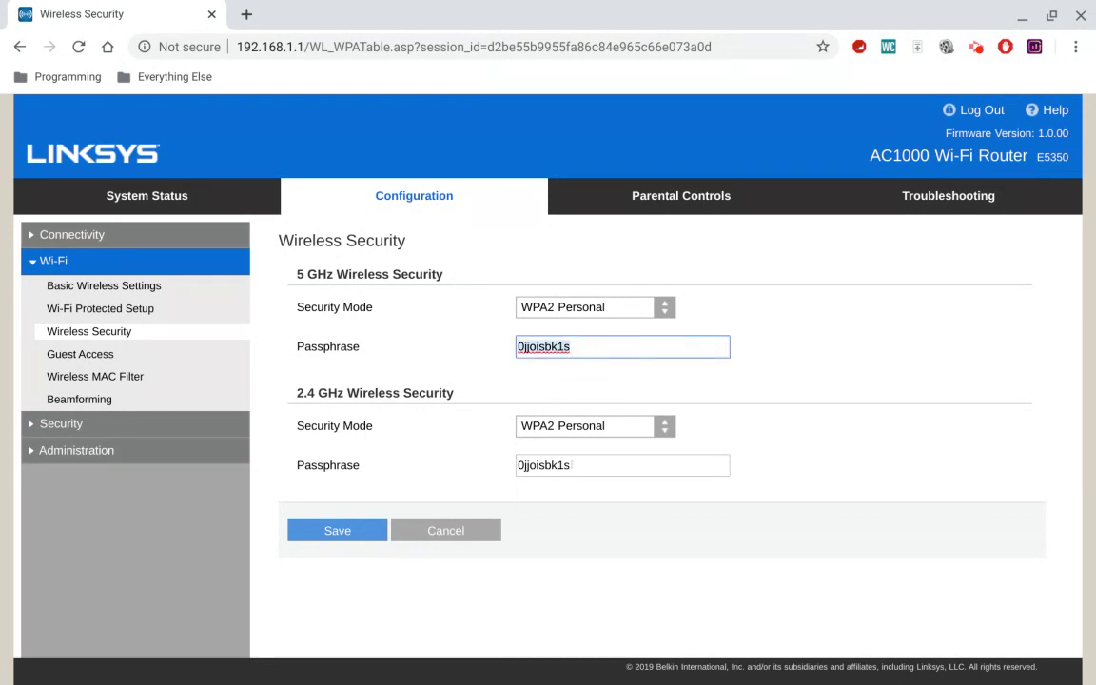
{"action": "double_click", "coordinate": [575, 465]}
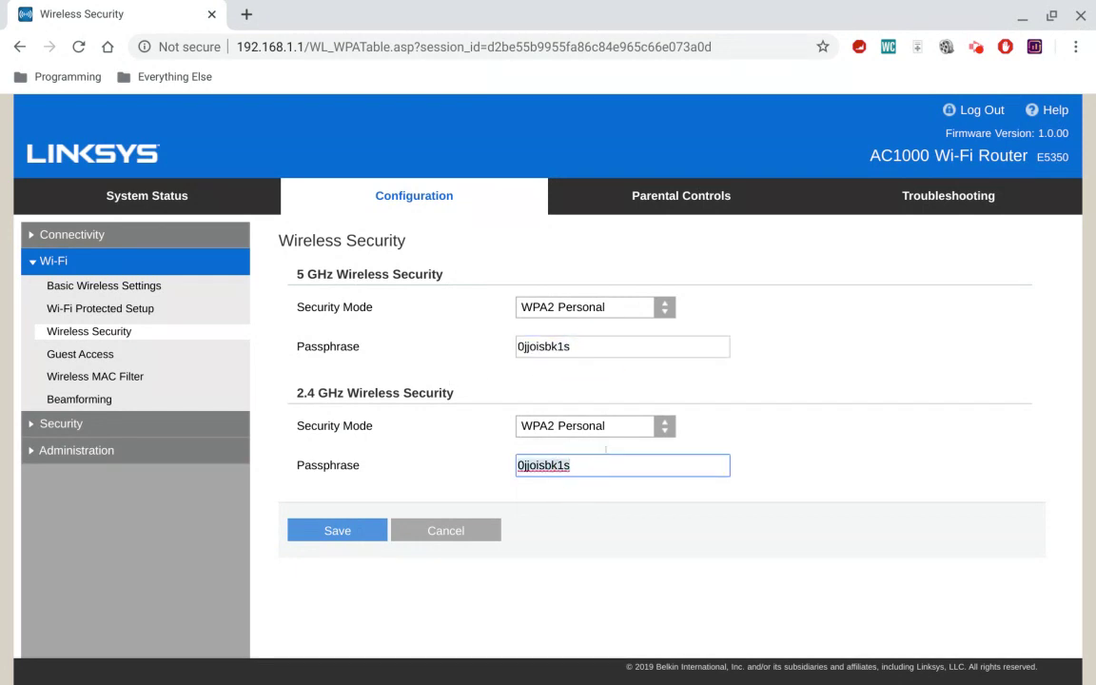
{"action": "left_click", "coordinate": [429, 482]}
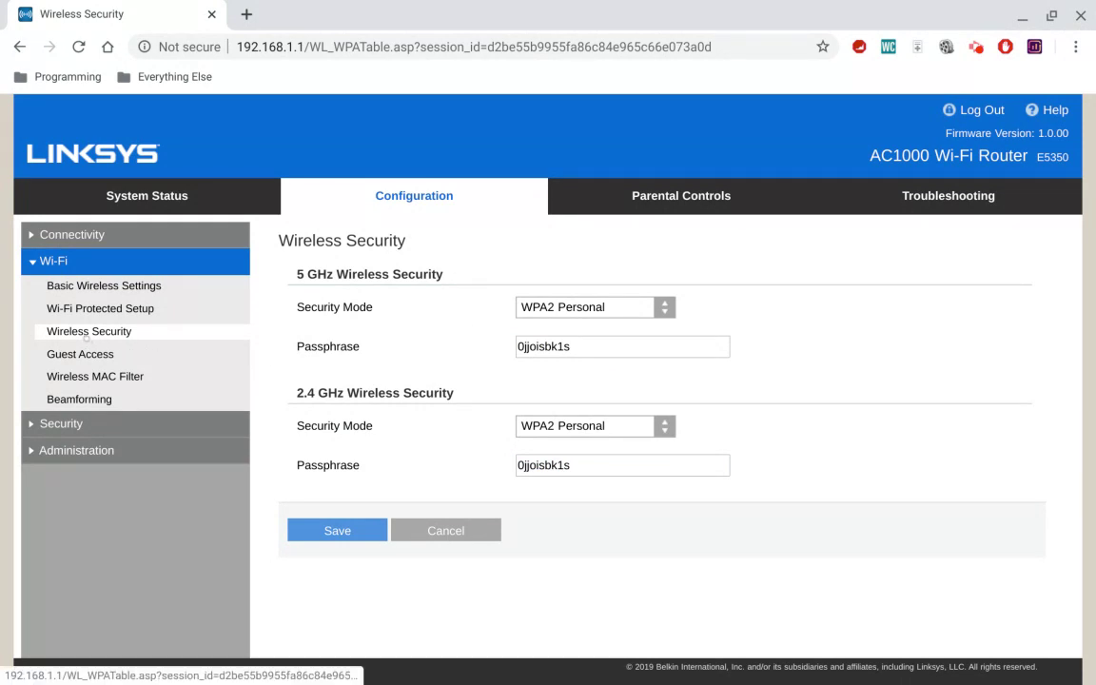
{"action": "left_click", "coordinate": [83, 354]}
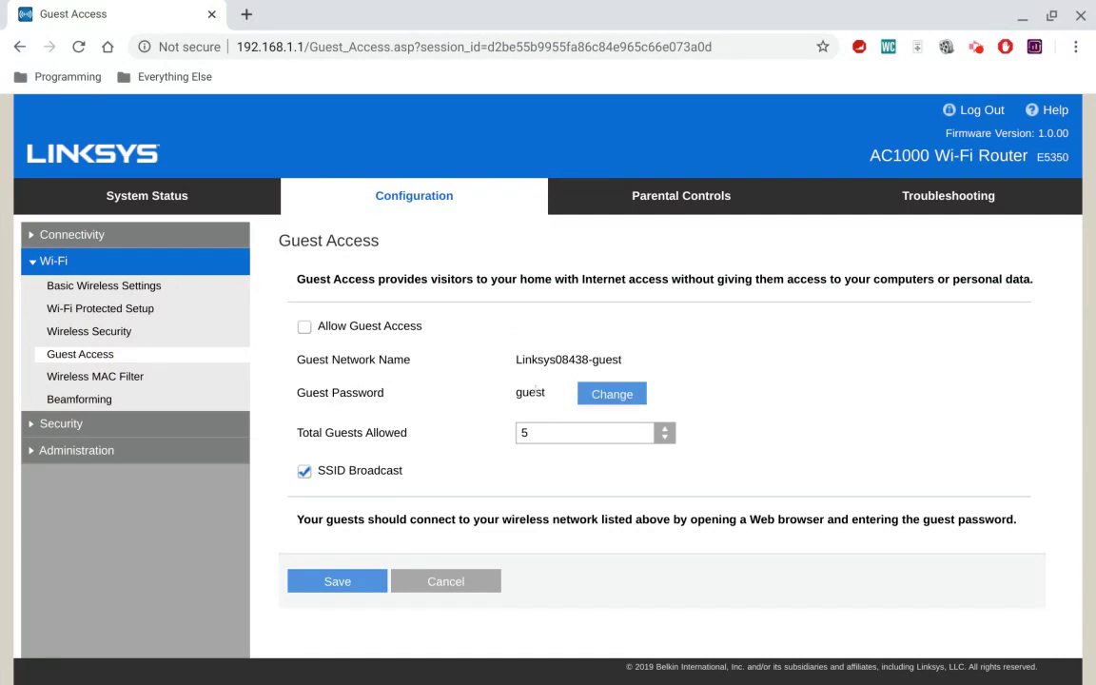
Close the Change Guest Password dialog unchanged, then go back to the empty New Tab page.
{"action": "left_click", "coordinate": [614, 397]}
{"action": "left_click", "coordinate": [372, 191]}
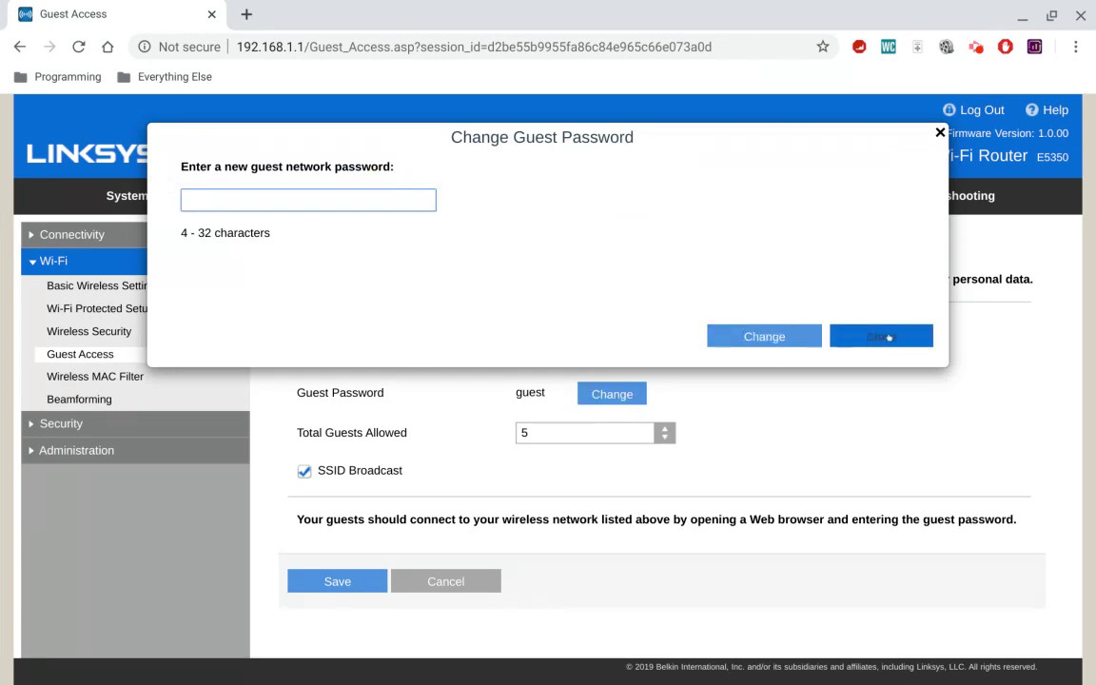
{"action": "left_click", "coordinate": [885, 337]}
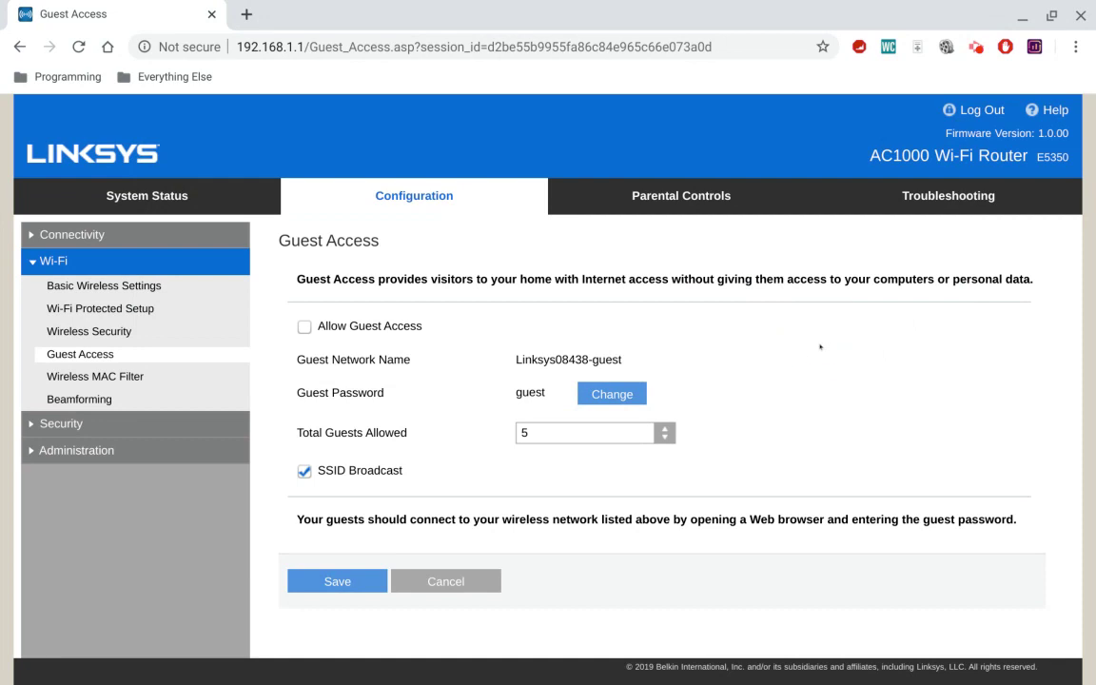
{"action": "key", "text": "alt+Left"}
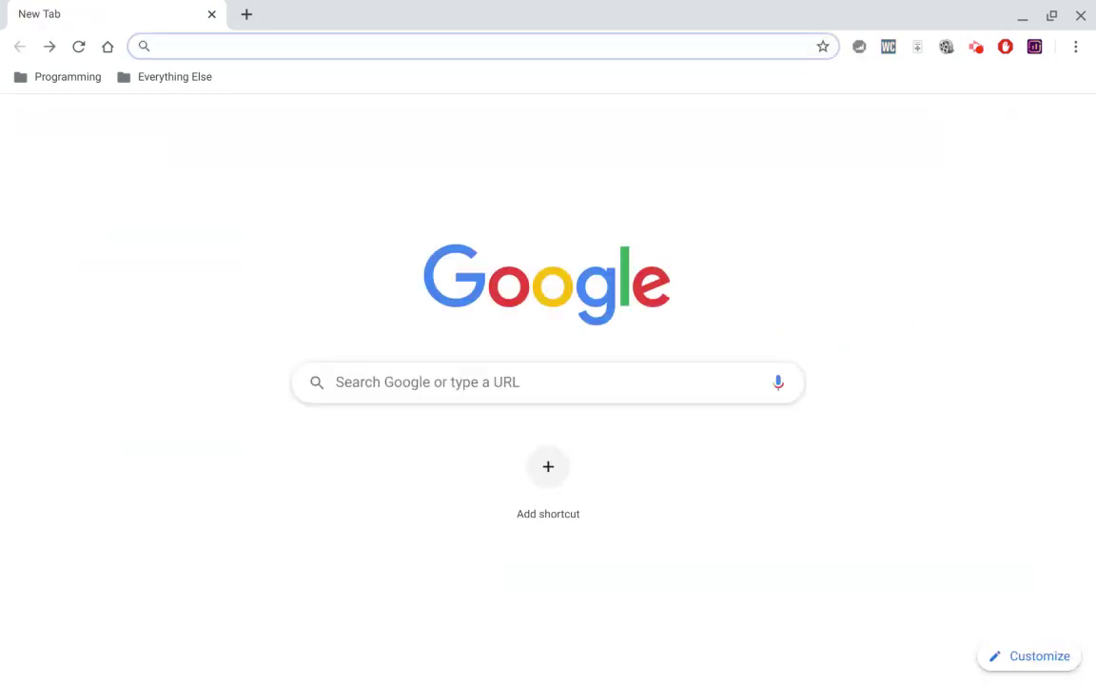